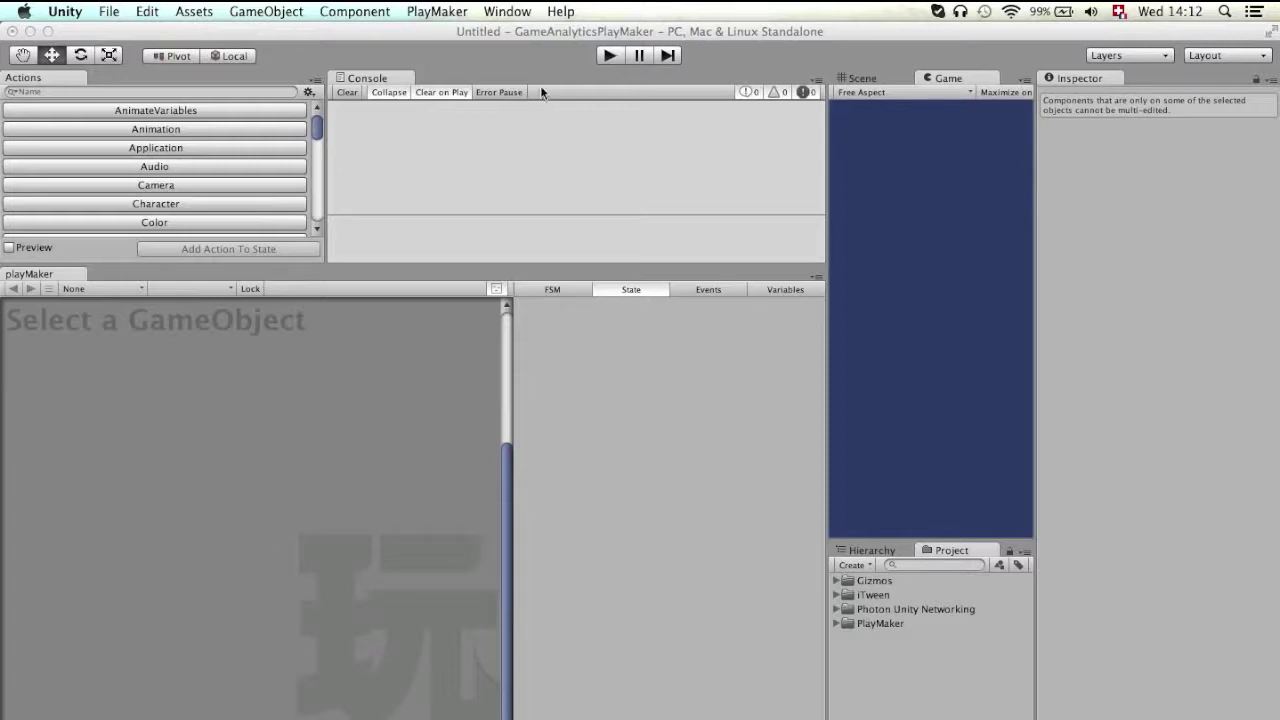
# Import all files of the GameAnalytics Unity Package from the in-editor Asset Store
pyautogui.click(512, 12)
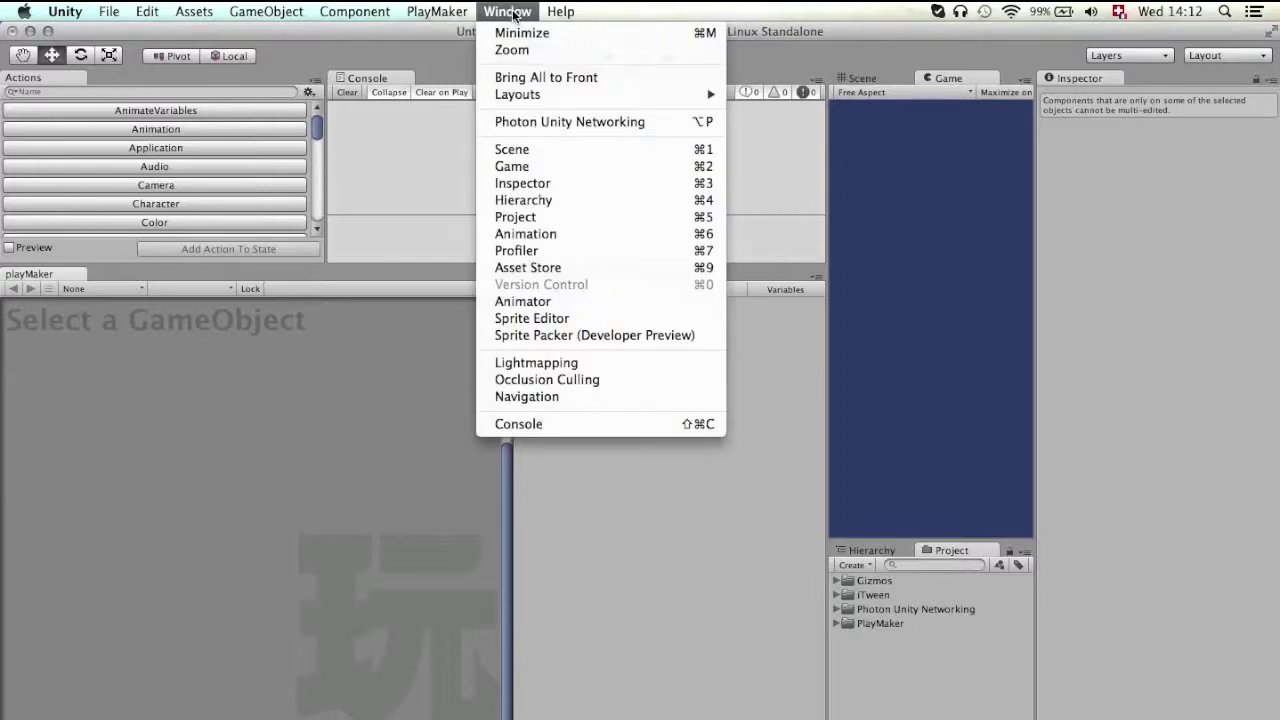
pyautogui.click(548, 268)
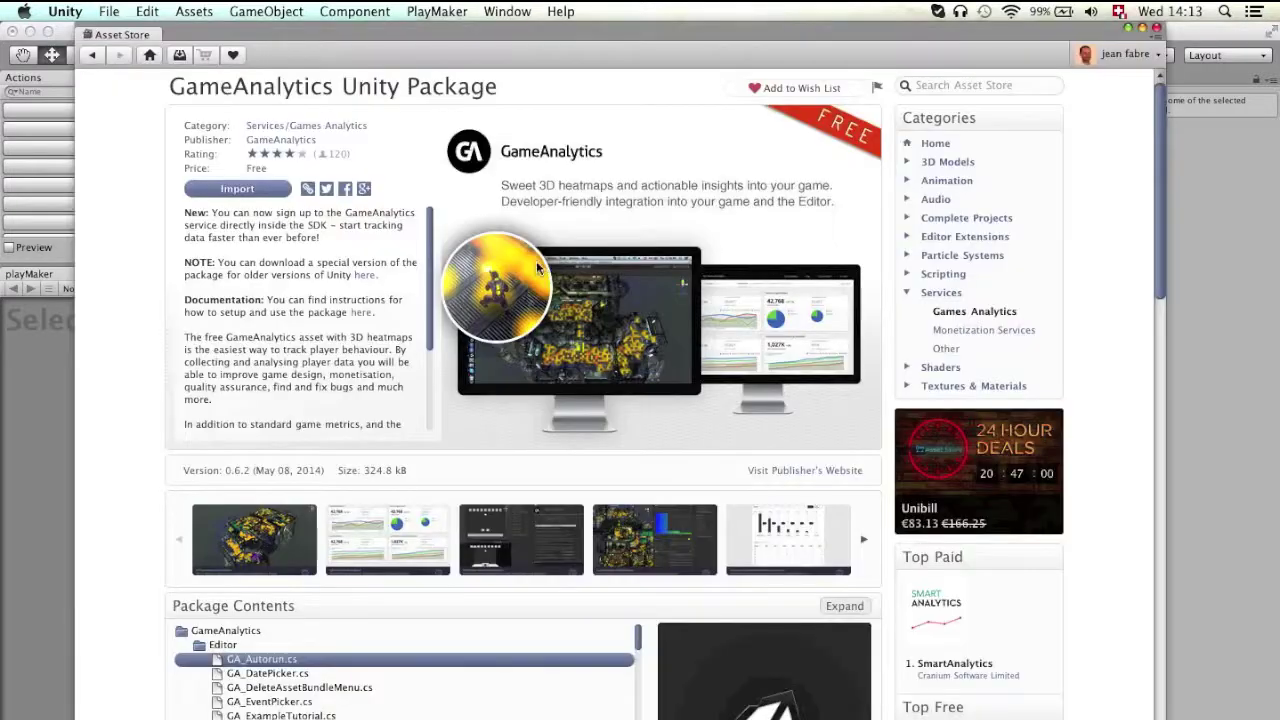
pyautogui.click(240, 189)
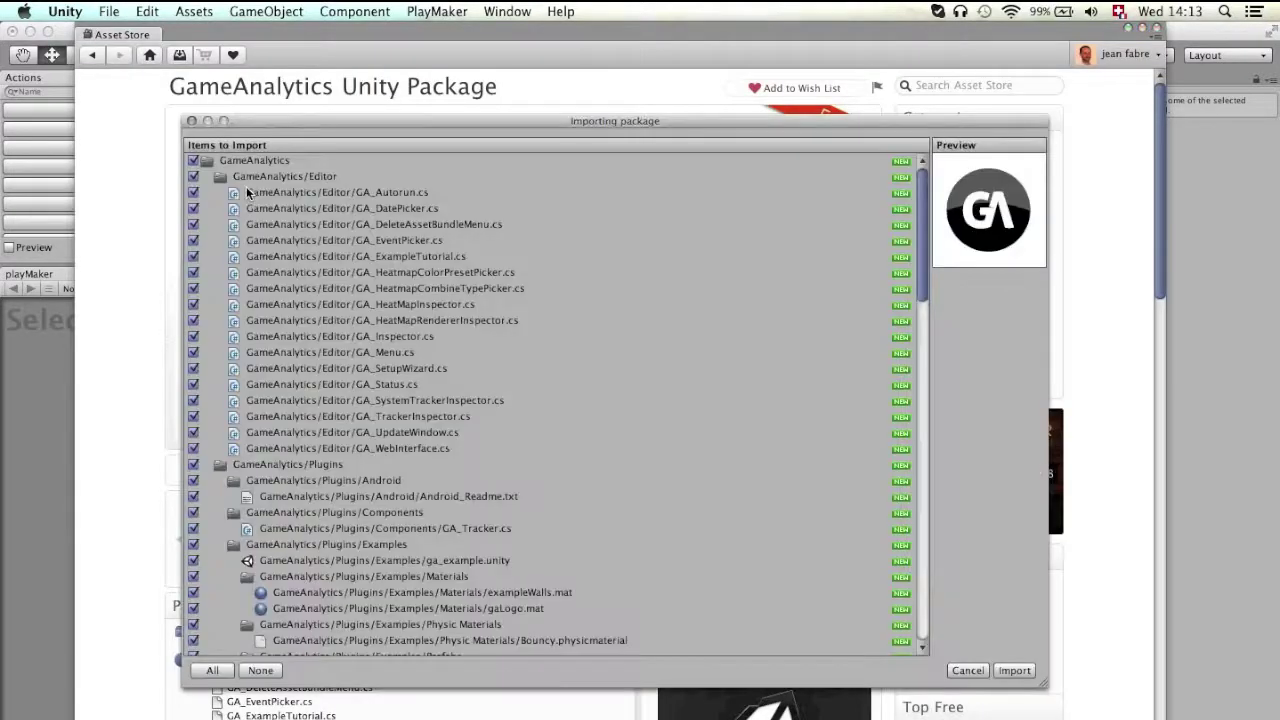
pyautogui.click(1014, 670)
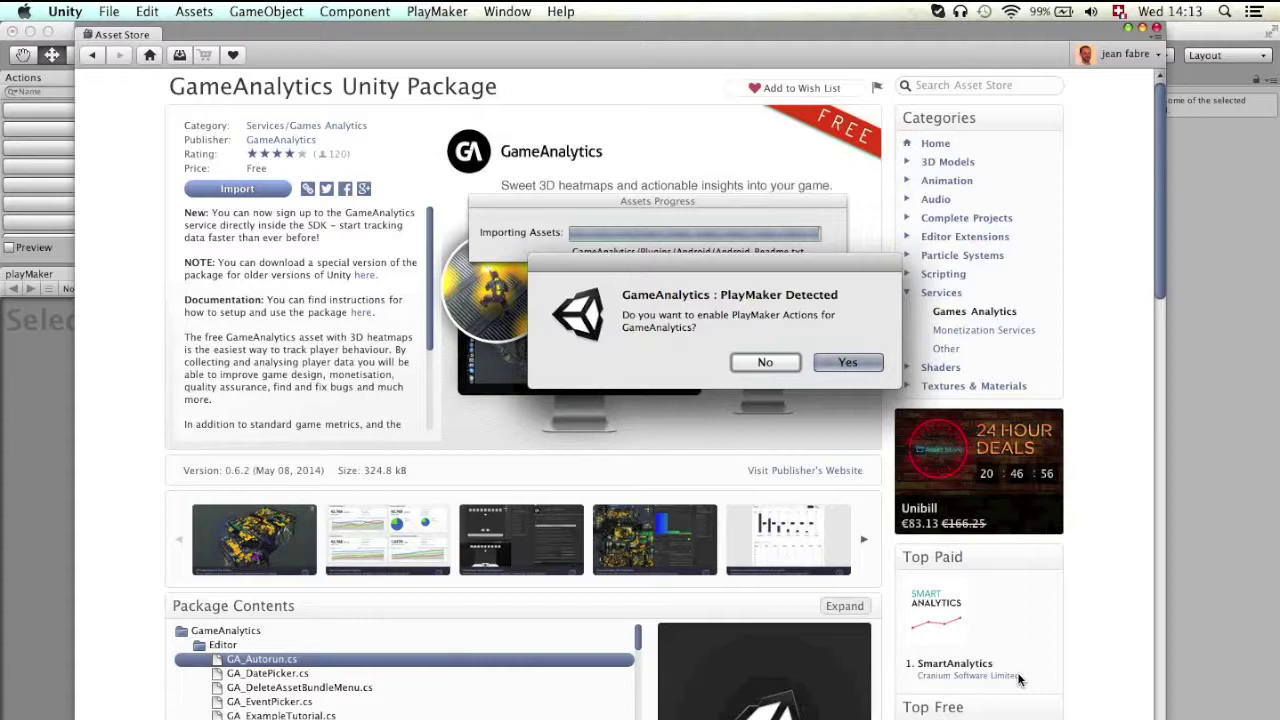
# Enable GameAnalytics PlayMaker actions and import the PlayMaker examples, including the BreakOut scene
pyautogui.click(850, 362)
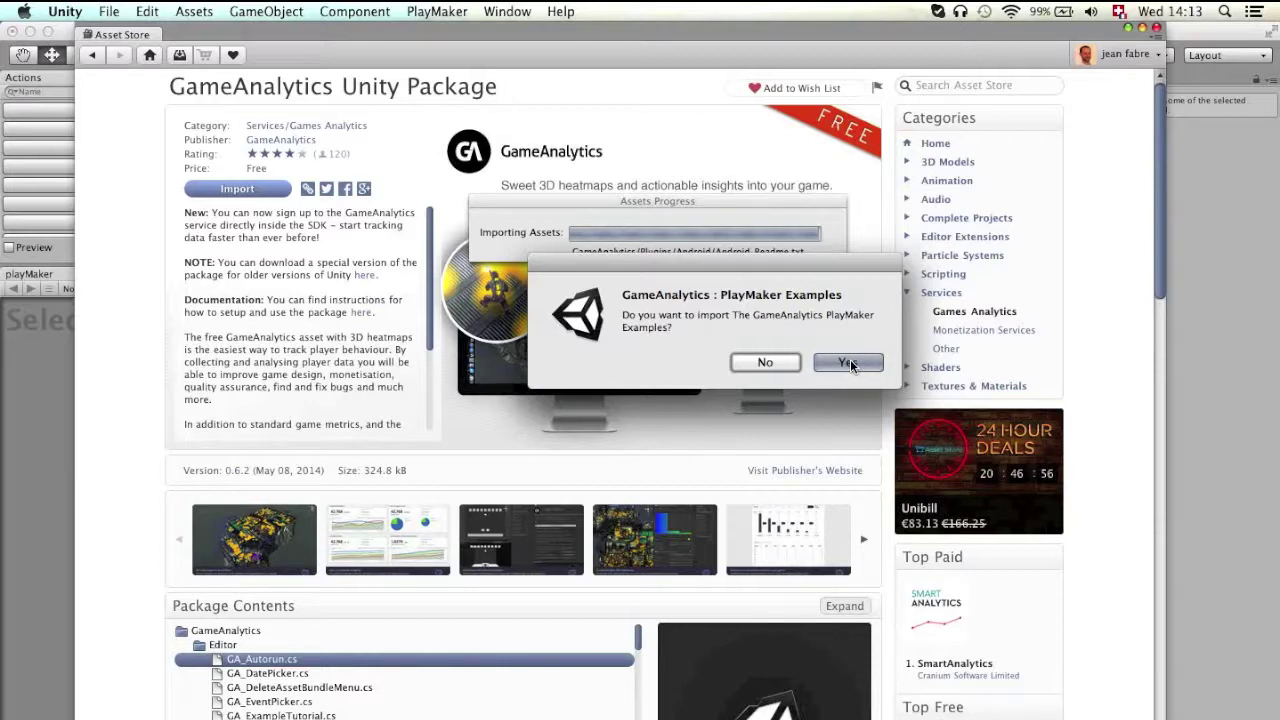
pyautogui.click(849, 362)
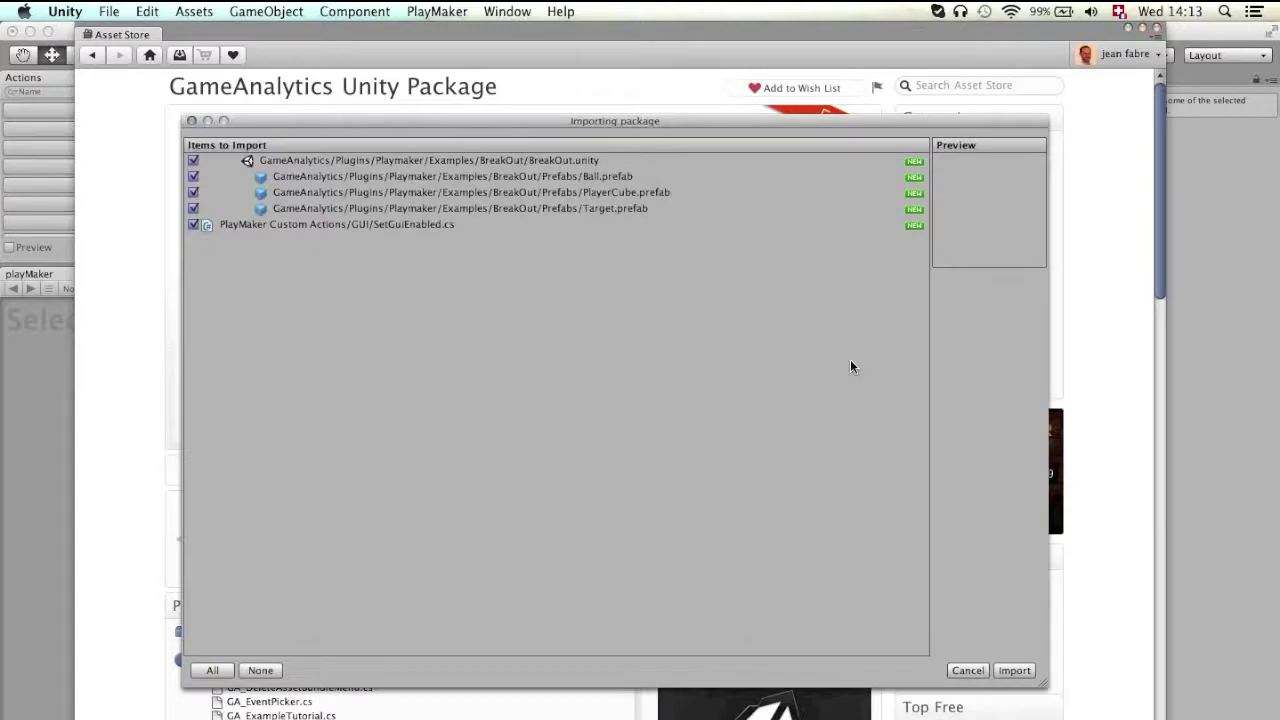
pyautogui.click(1013, 671)
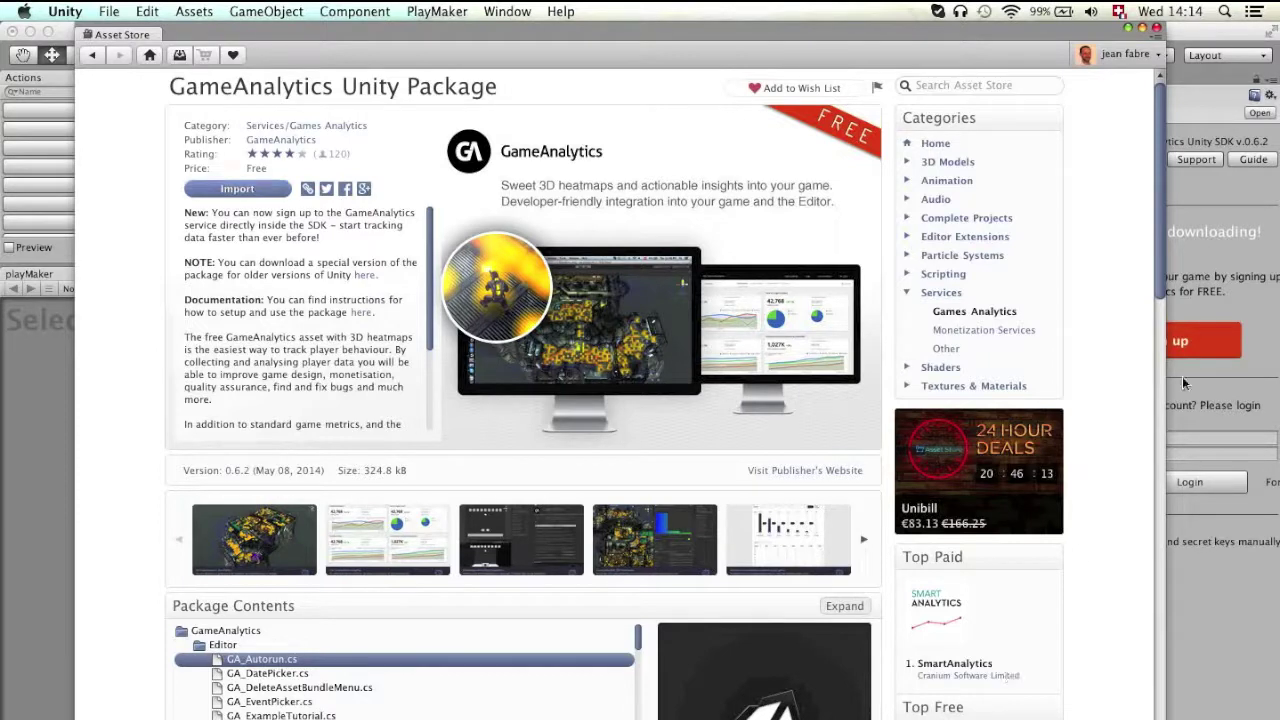
# Close the Asset Store and browse the Window > GameAnalytics > PlayMaker menu
pyautogui.click(1157, 31)
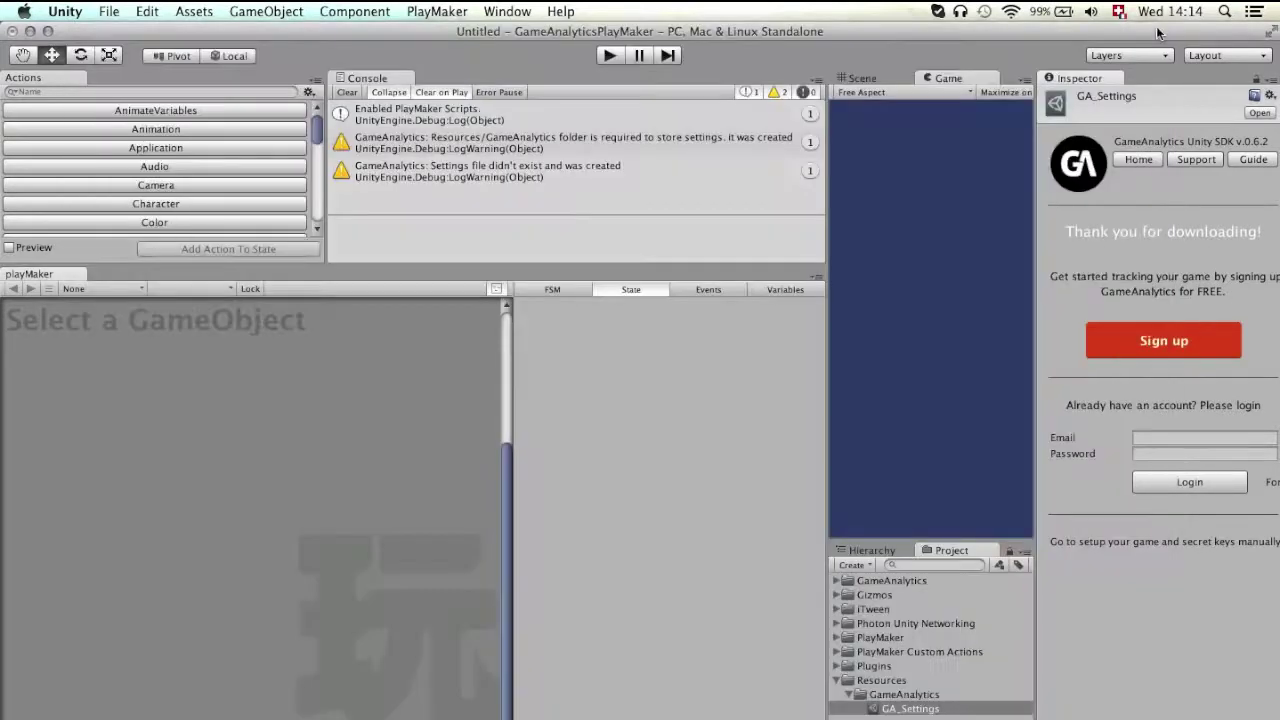
pyautogui.click(507, 12)
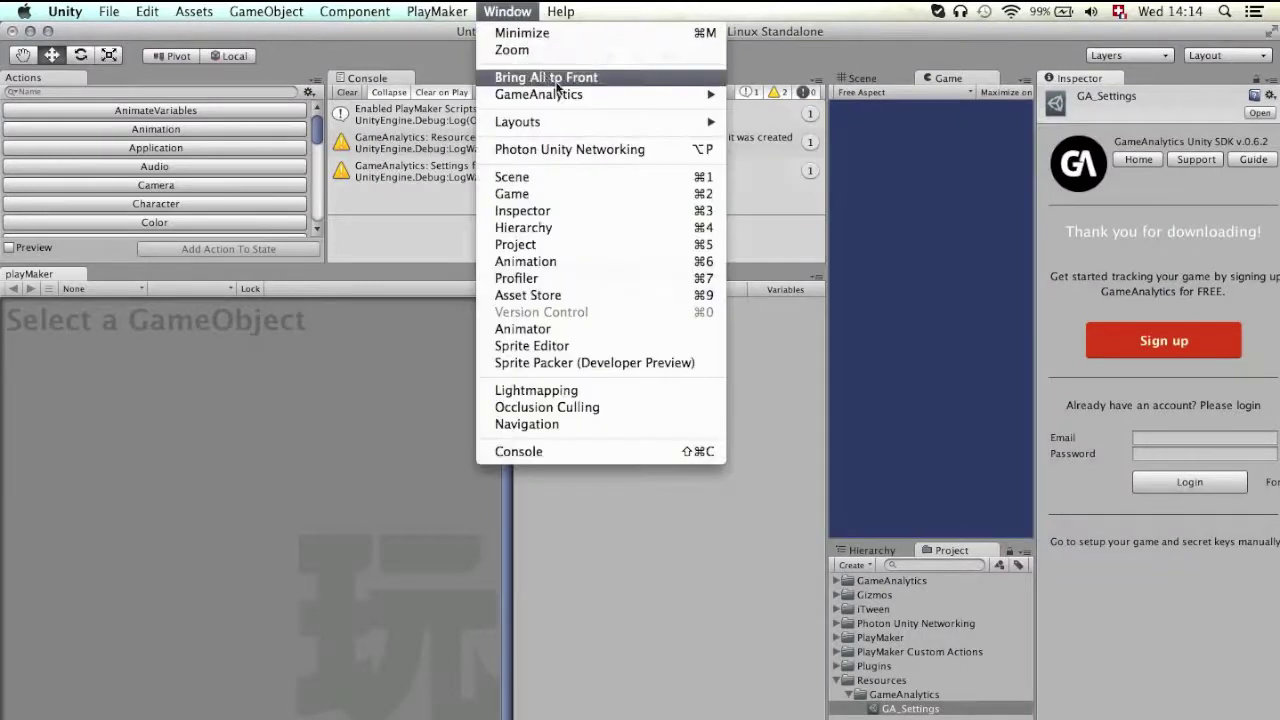
pyautogui.moveTo(565, 98)
pyautogui.moveTo(809, 259)
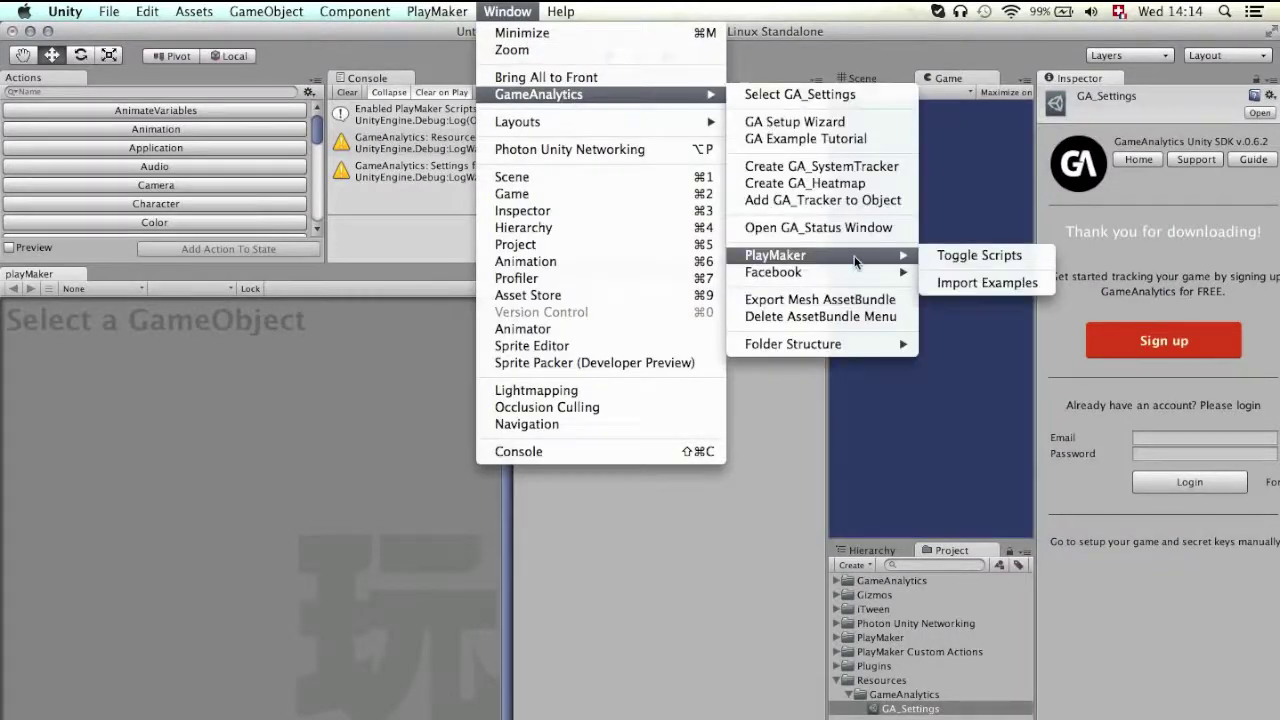
pyautogui.click(507, 11)
# Expand the GameAnalytics category in the PlayMaker Actions list to see its actions
pyautogui.scroll(-3, 112, 160)
pyautogui.click(120, 208)
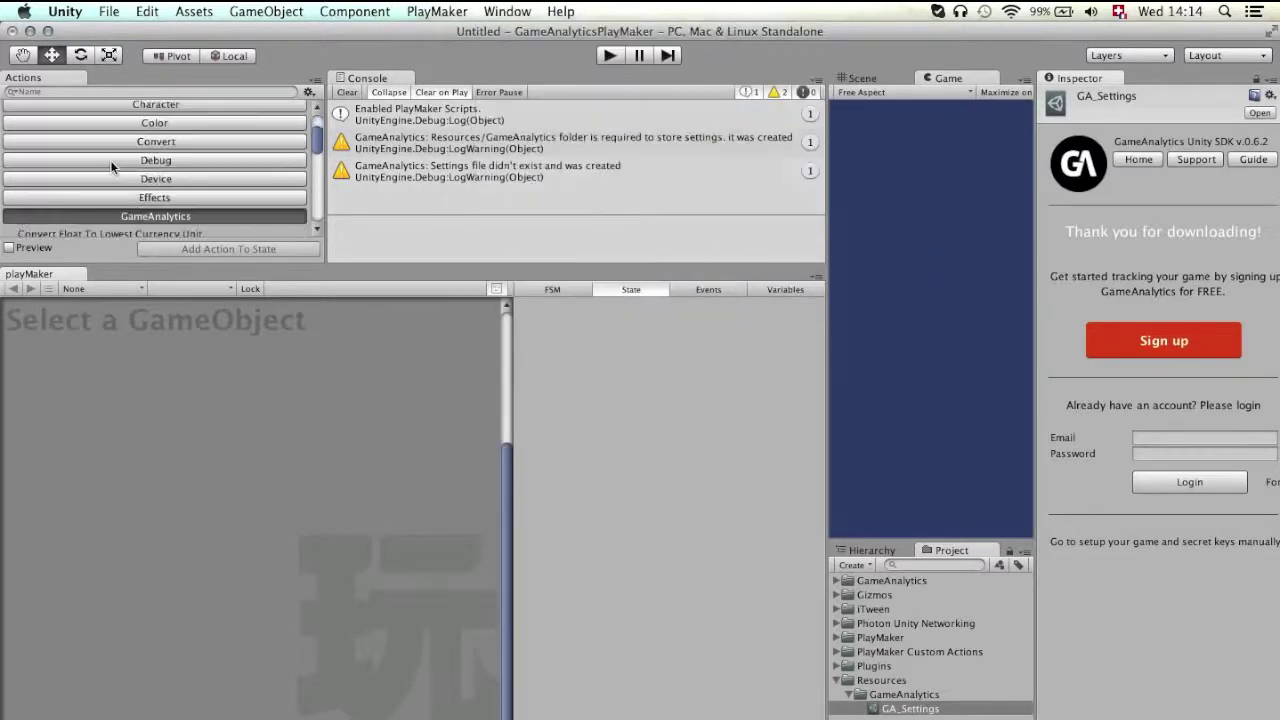
pyautogui.scroll(-2, 122, 202)
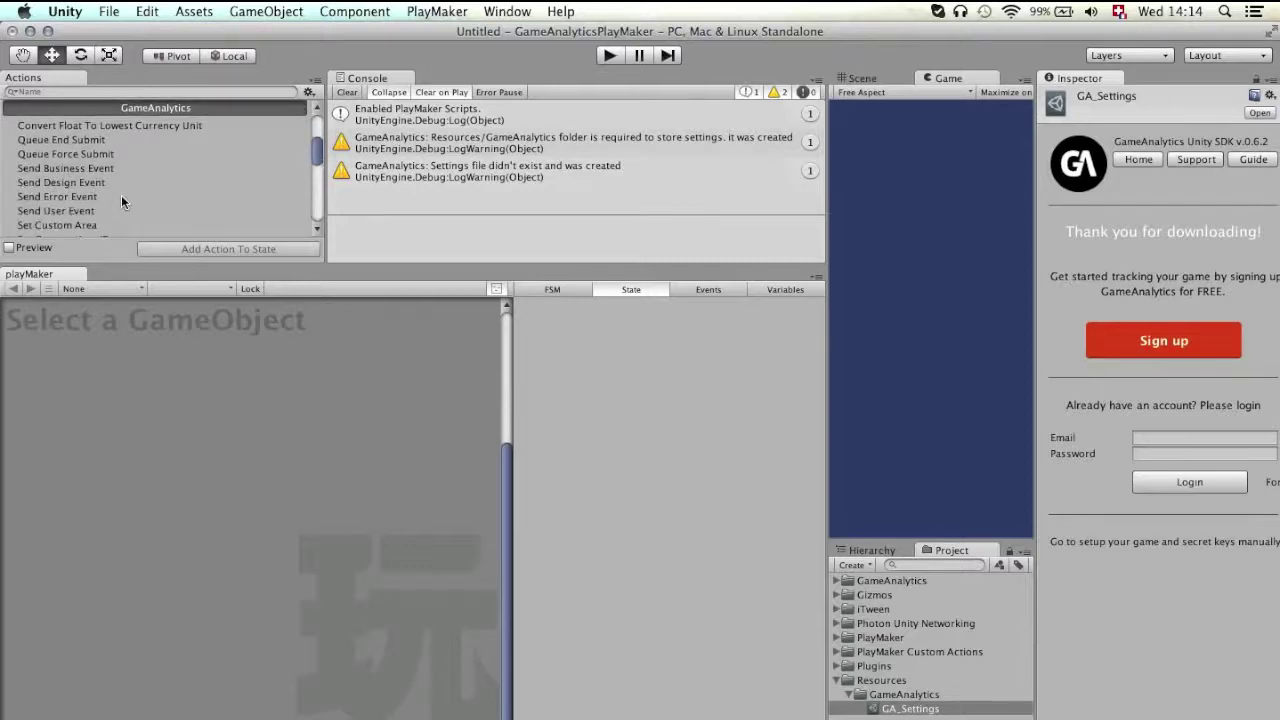
pyautogui.scroll(1, 121, 202)
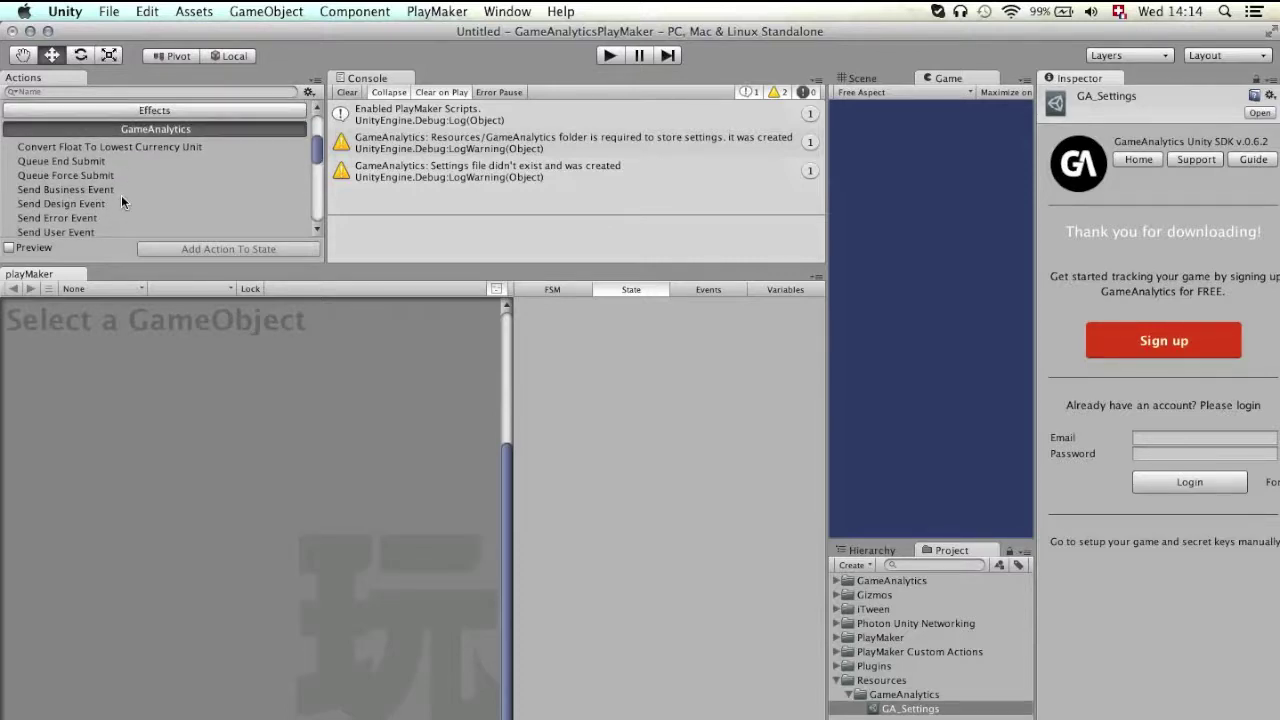
pyautogui.scroll(-2, 121, 202)
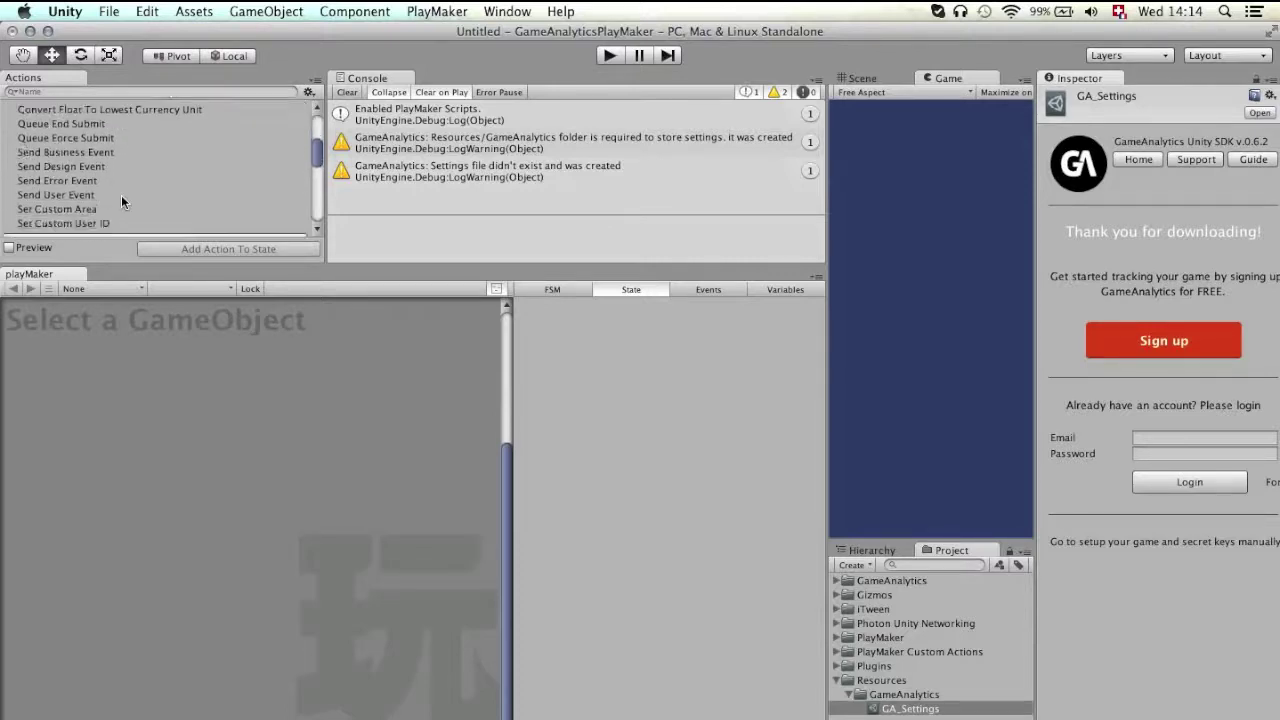
# Open the BreakOut scene from GameAnalytics > Plugins > Playmaker > Examples without saving the untitled scene
pyautogui.click(836, 581)
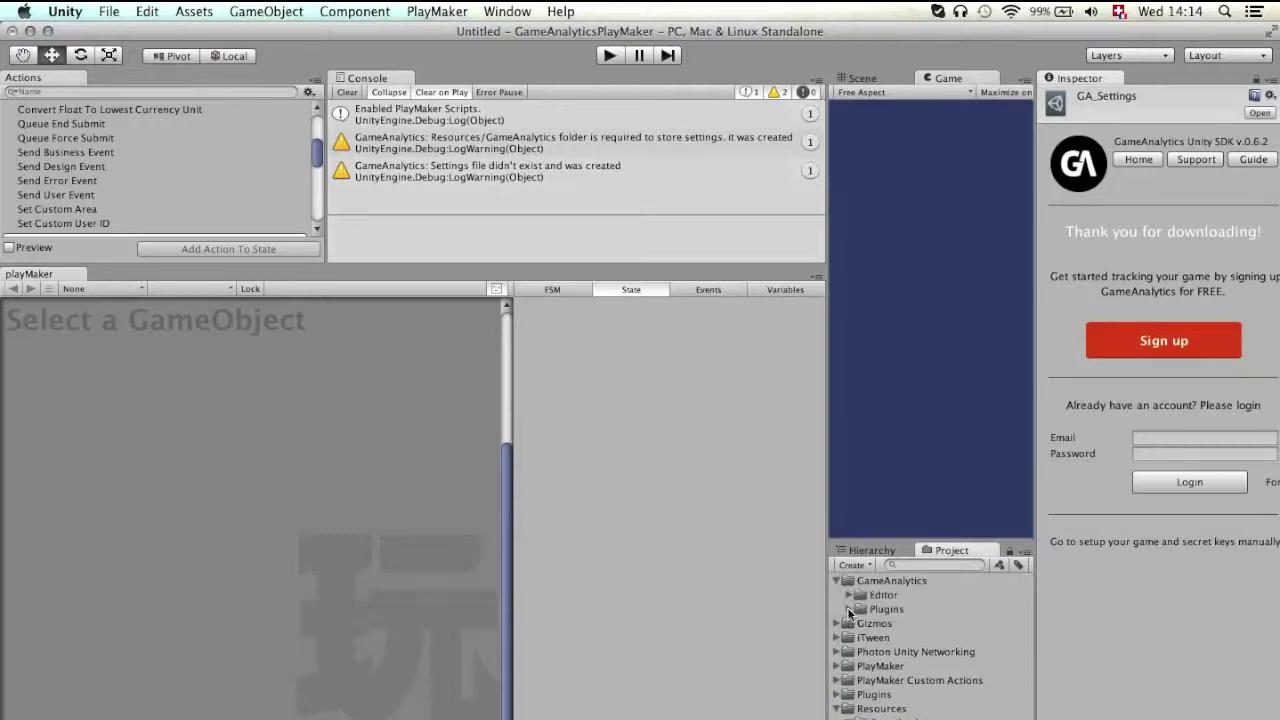
pyautogui.click(849, 609)
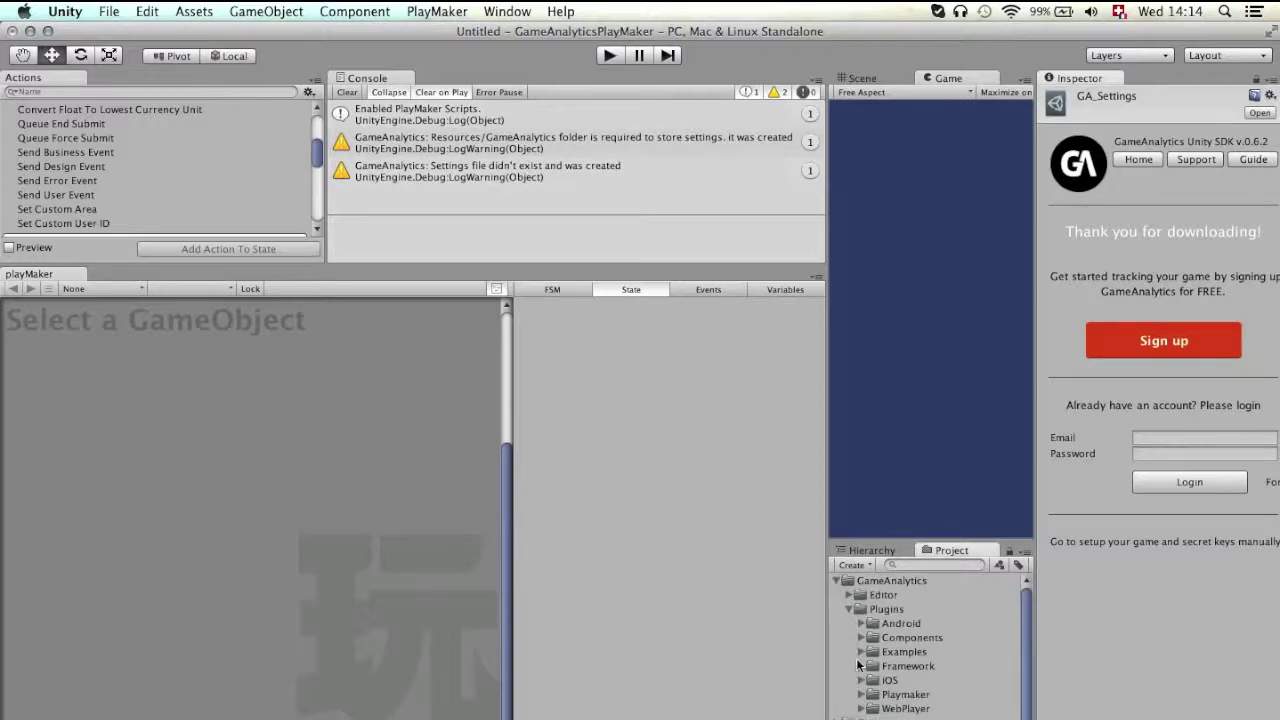
pyautogui.click(861, 694)
pyautogui.scroll(-1, 876, 705)
pyautogui.click(876, 702)
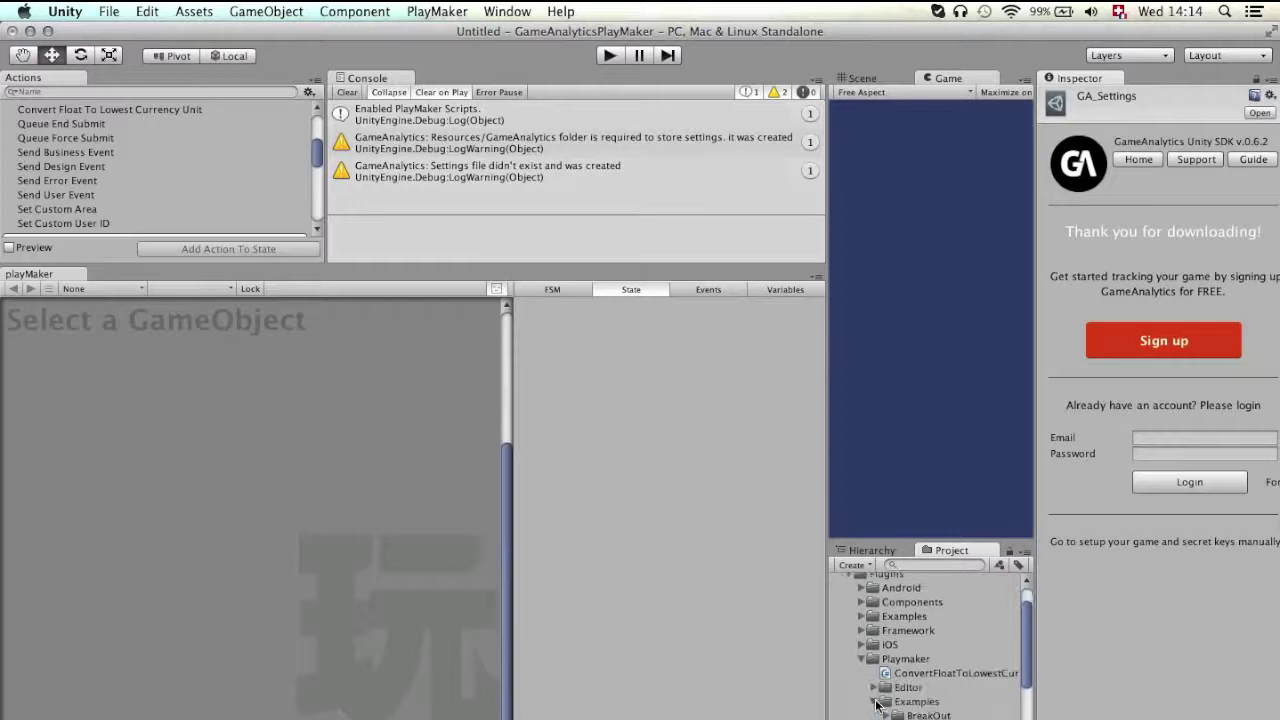
pyautogui.scroll(-1, 877, 706)
pyautogui.click(886, 666)
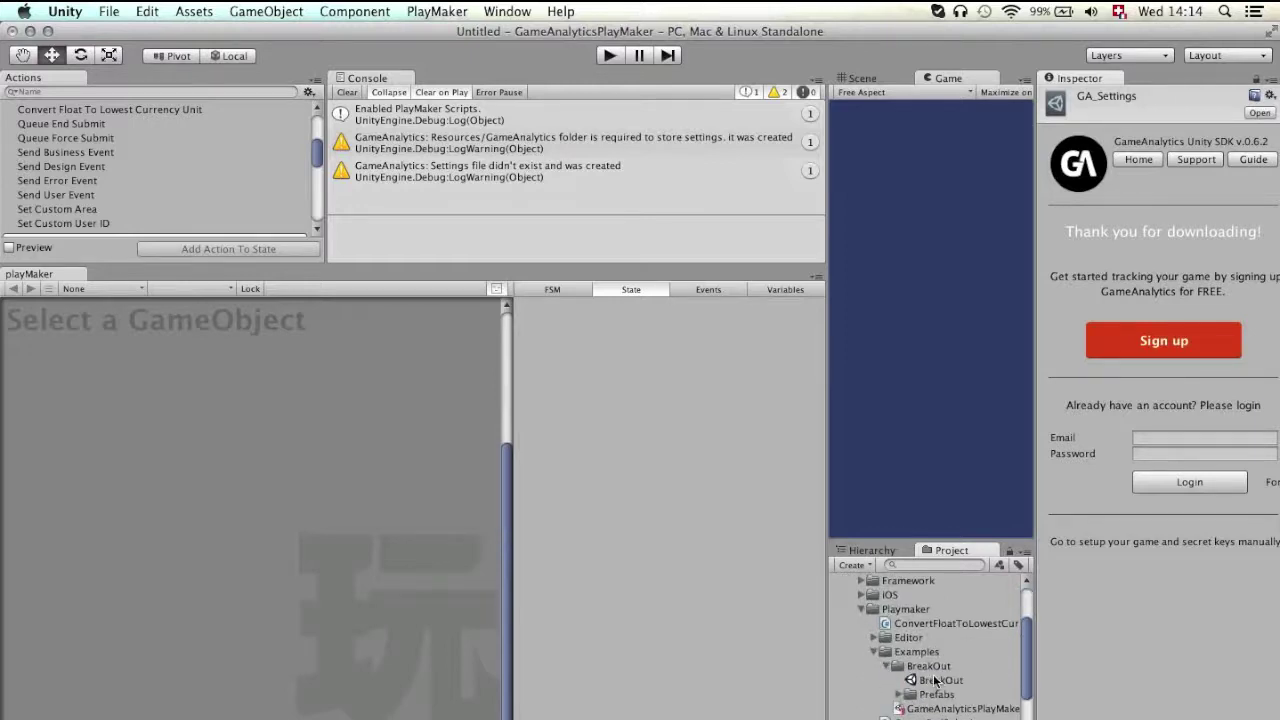
pyautogui.doubleClick(935, 680)
pyautogui.click(567, 291)
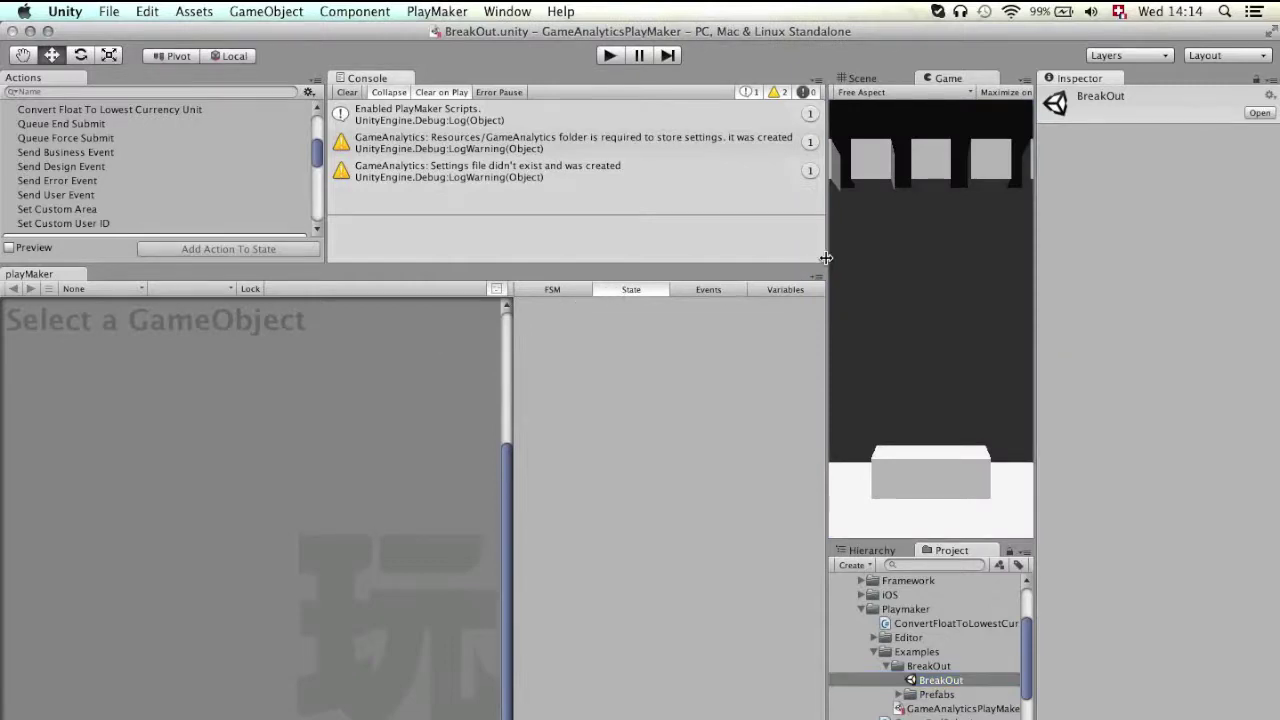
# Select GAME MANAGER in the Hierarchy and maximize its FSM graph
pyautogui.moveTo(824, 257); pyautogui.dragTo(615, 262)
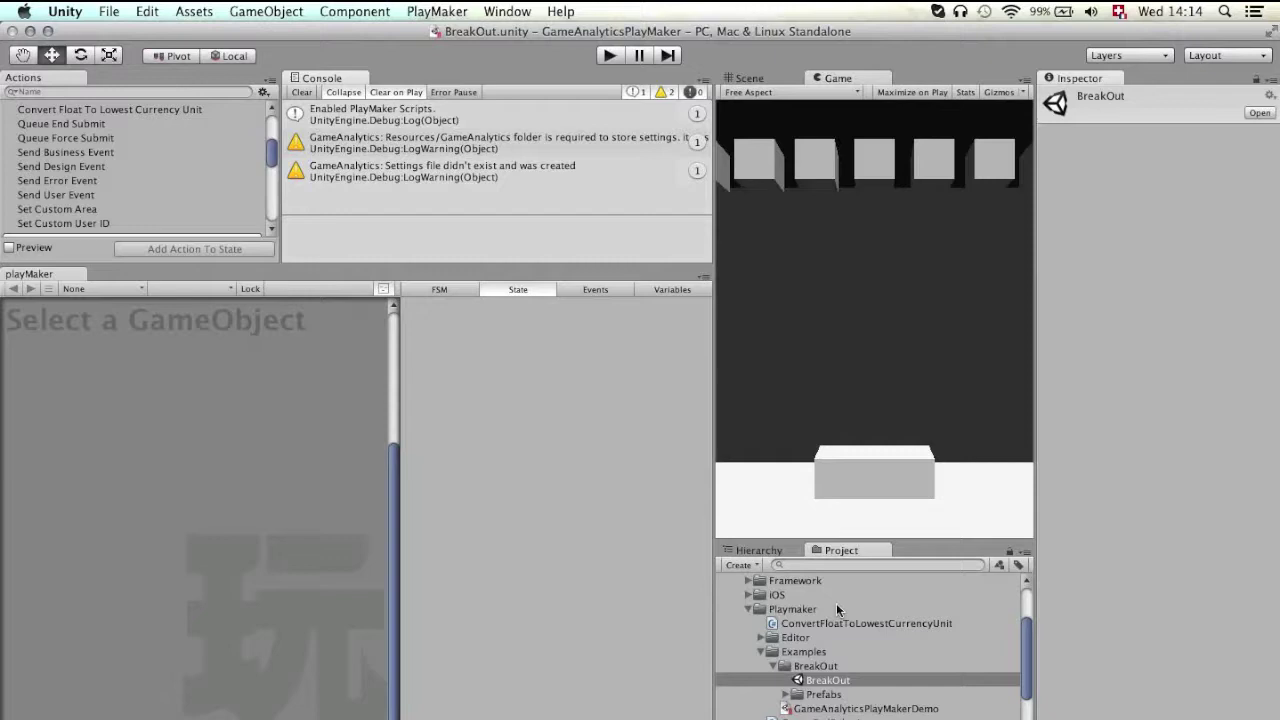
pyautogui.click(760, 551)
pyautogui.click(773, 594)
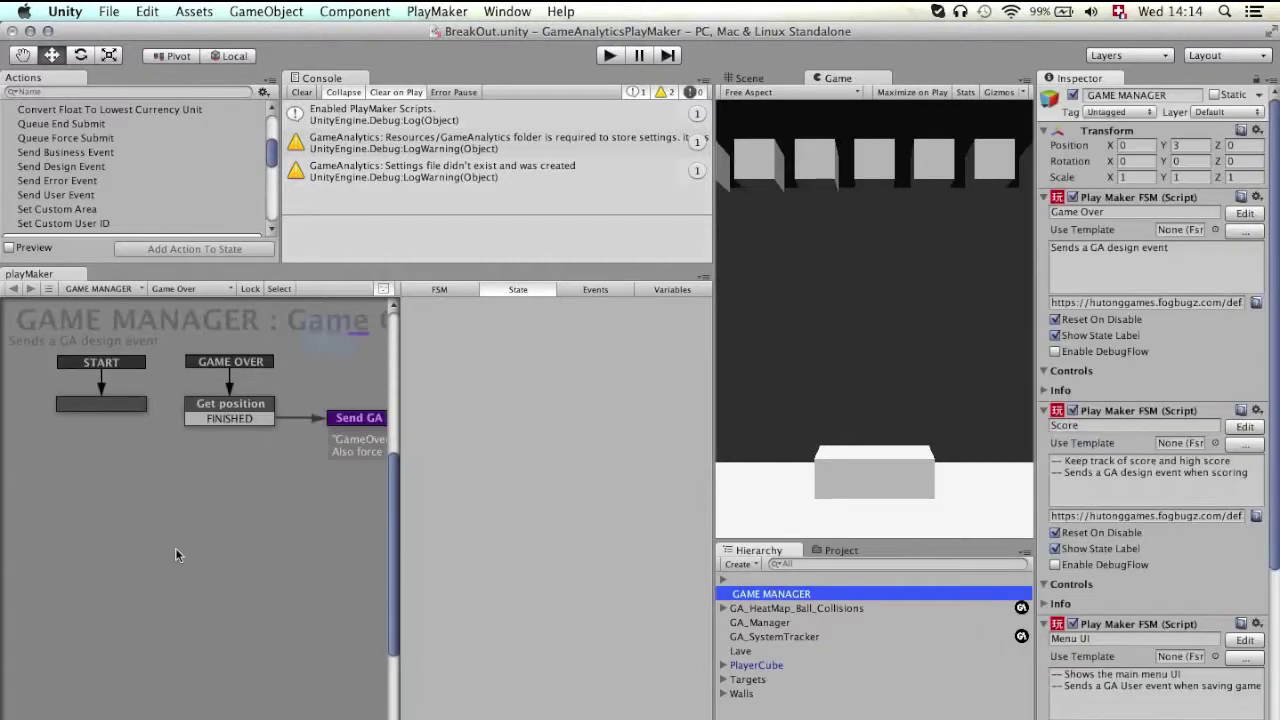
pyautogui.click(175, 549)
pyautogui.hotkey('shift', 'space')
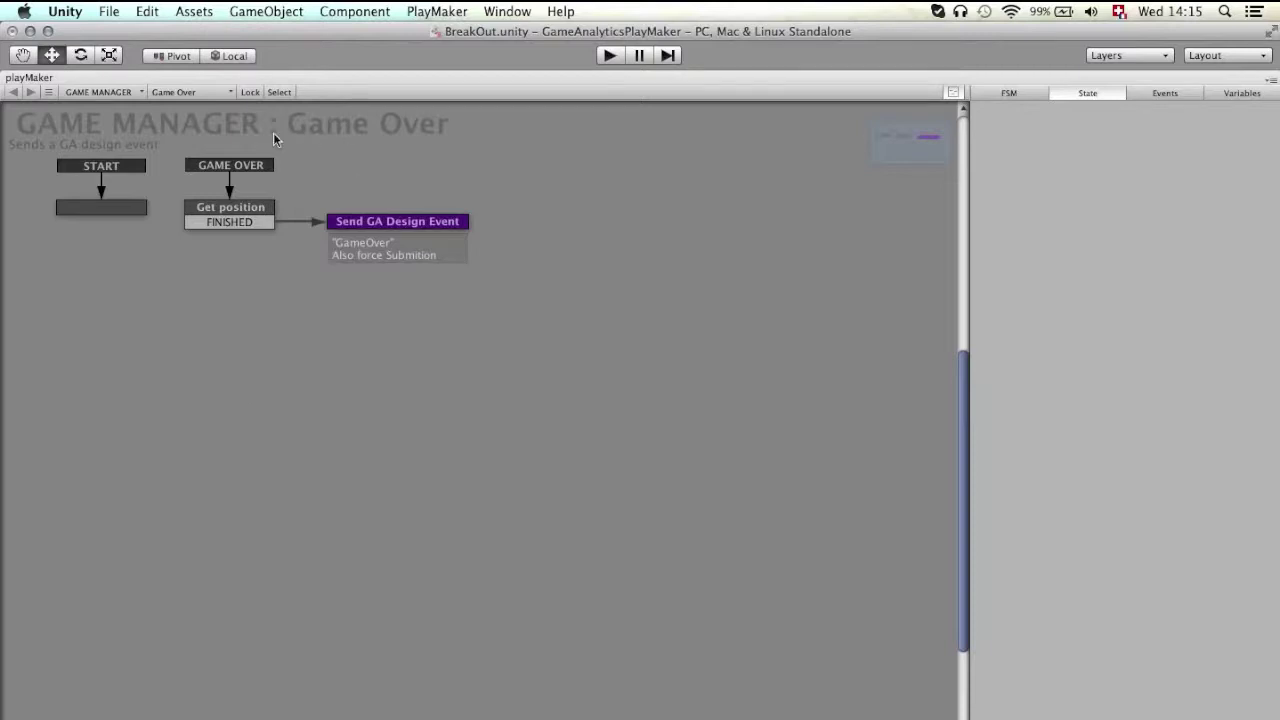
# Inspect the Game Over FSM's 'GameOver' design event, then switch the graph to the Score FSM
pyautogui.click(374, 221)
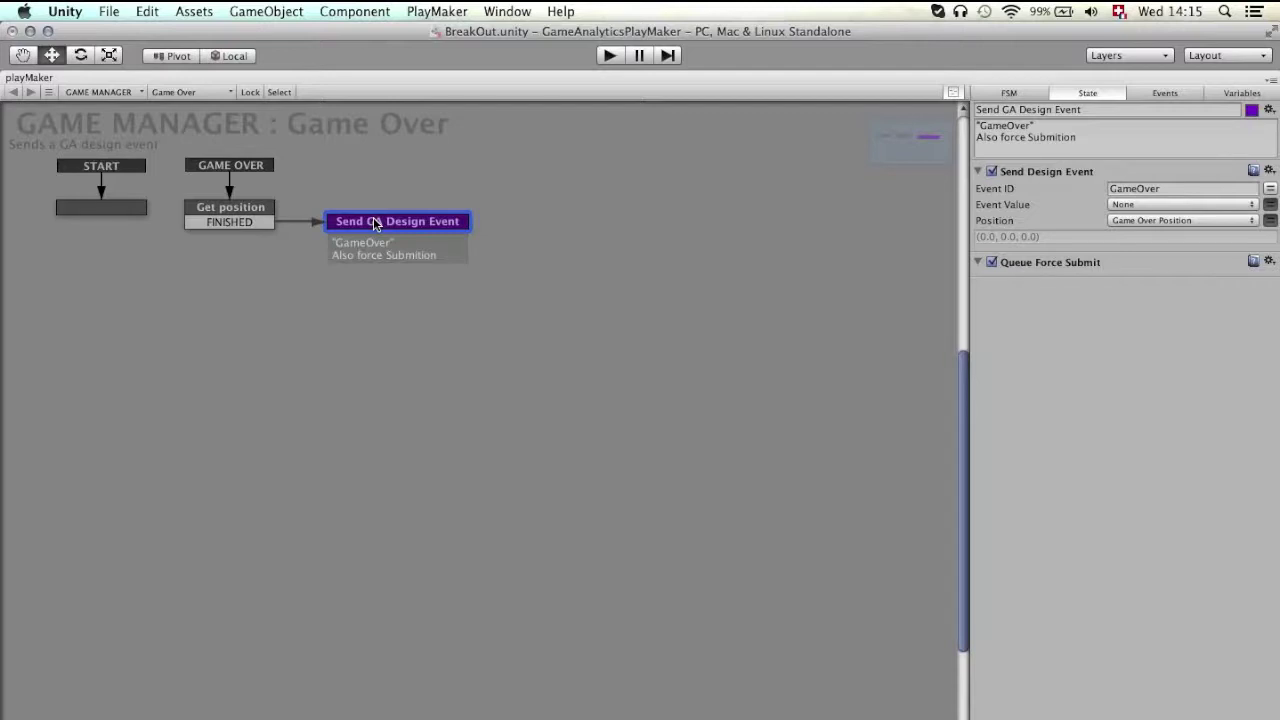
pyautogui.click(1179, 189)
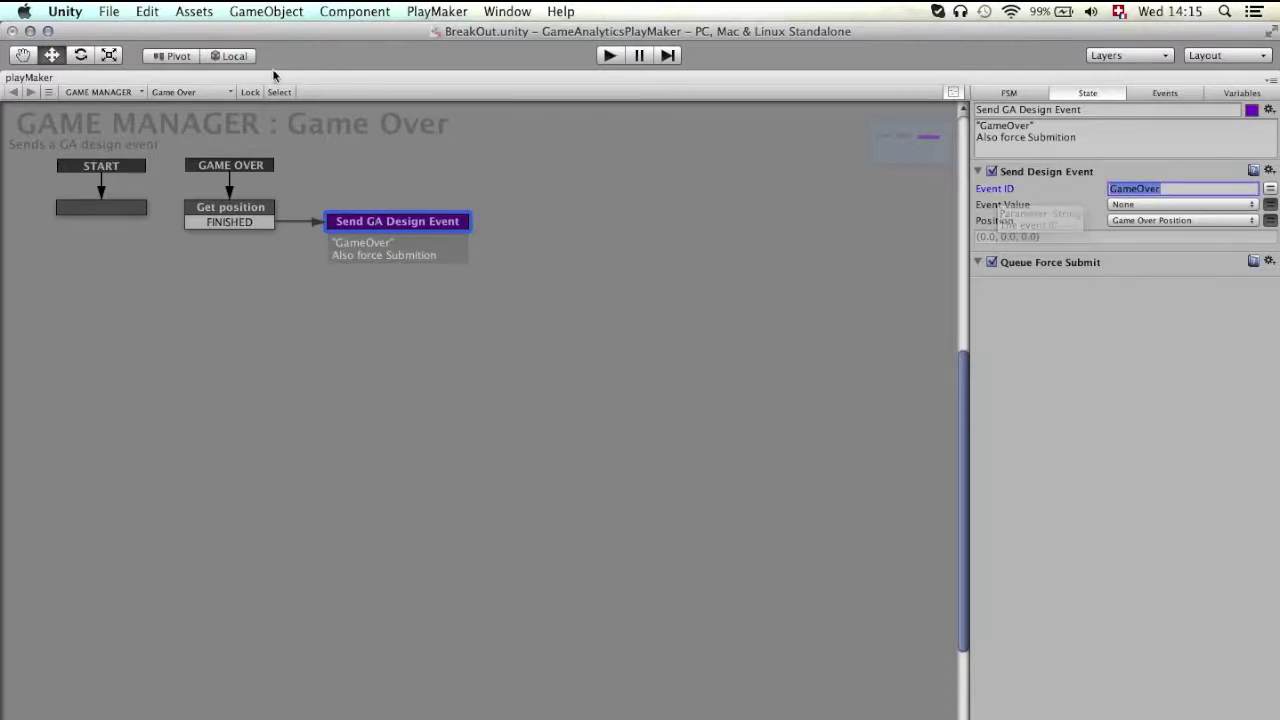
pyautogui.click(224, 92)
pyautogui.click(250, 138)
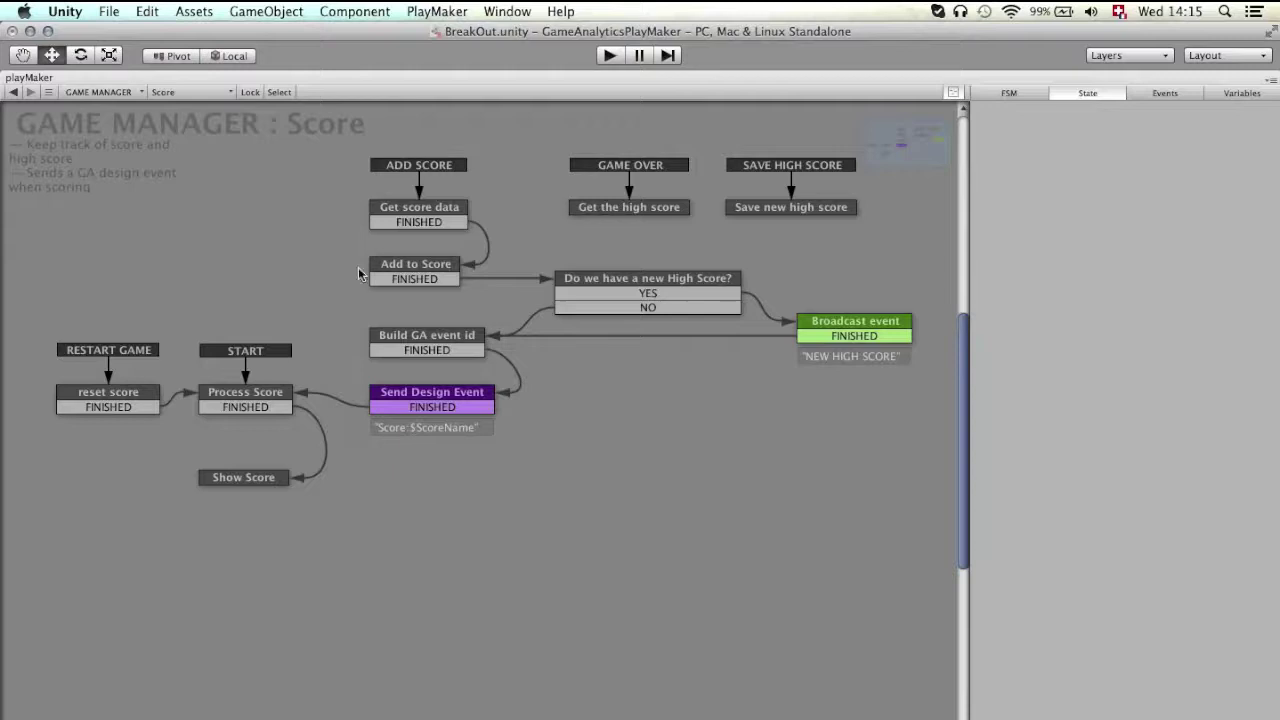
# Open the online help for the Score FSM's Send Design Event action
pyautogui.click(418, 396)
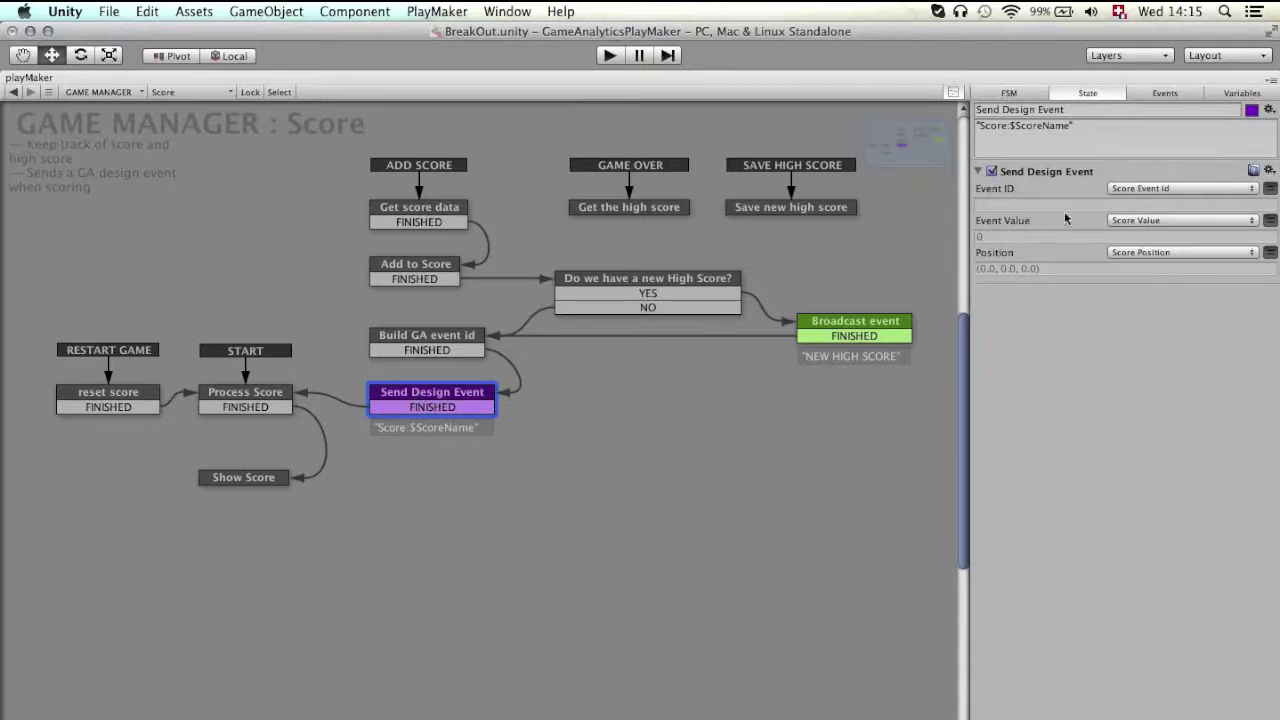
pyautogui.click(1212, 172)
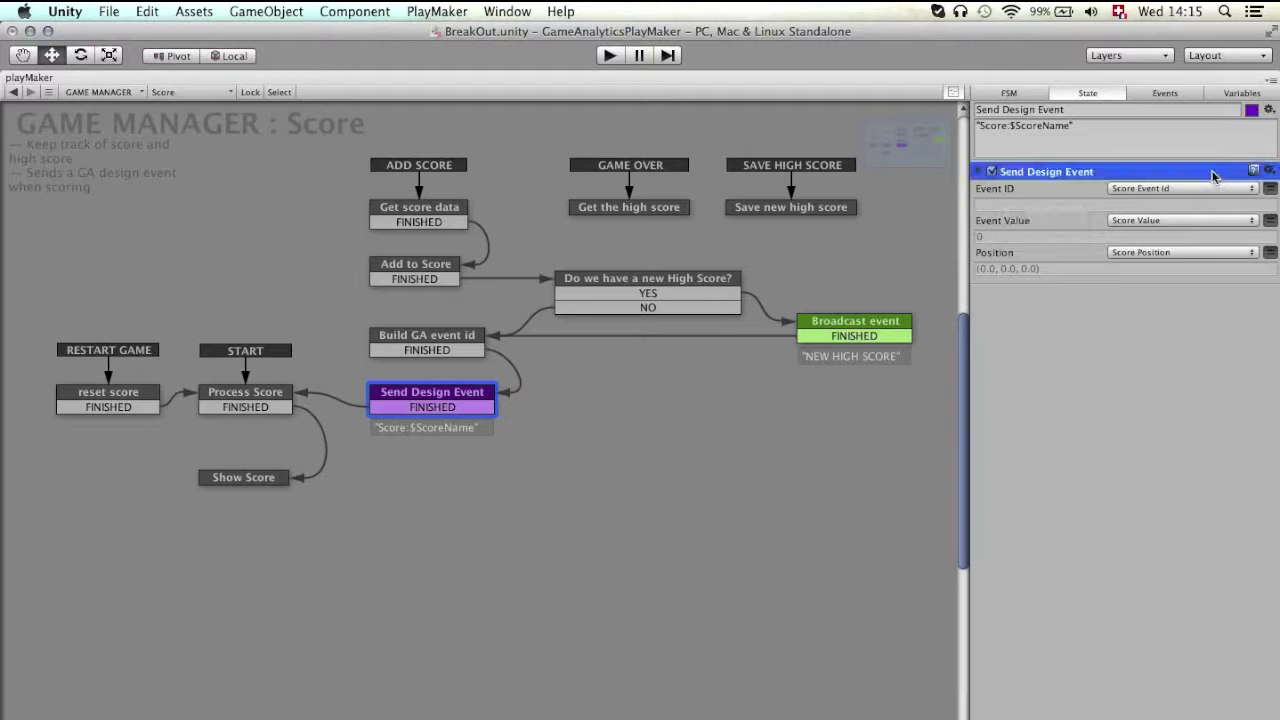
pyautogui.click(1255, 172)
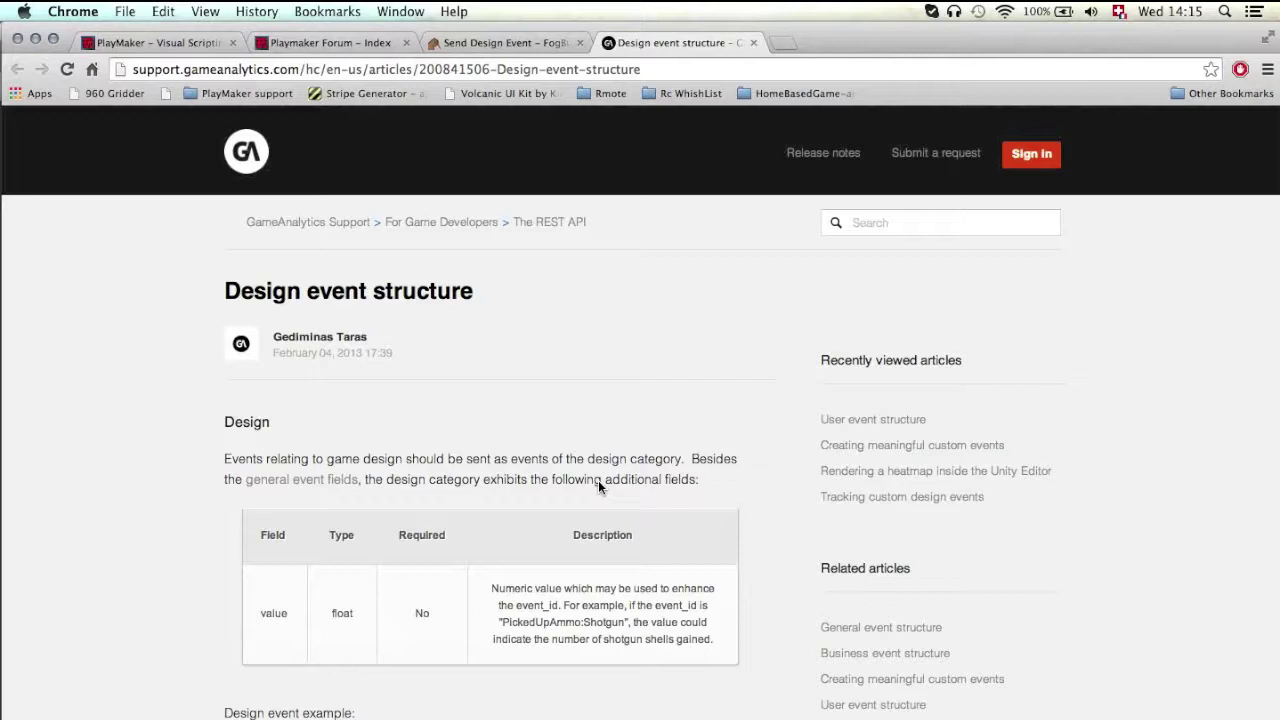
# Scroll through the Design event structure article, then switch back to Unity
pyautogui.scroll(-5, 598, 481)
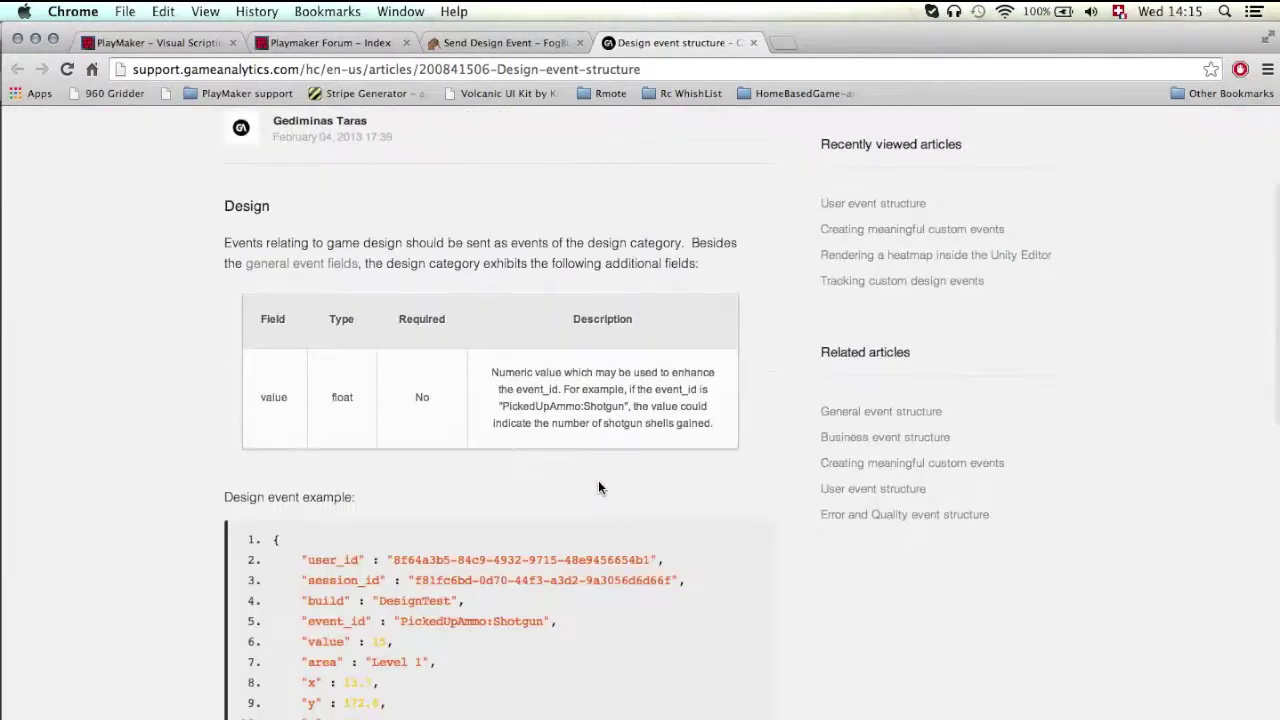
pyautogui.scroll(4, 598, 487)
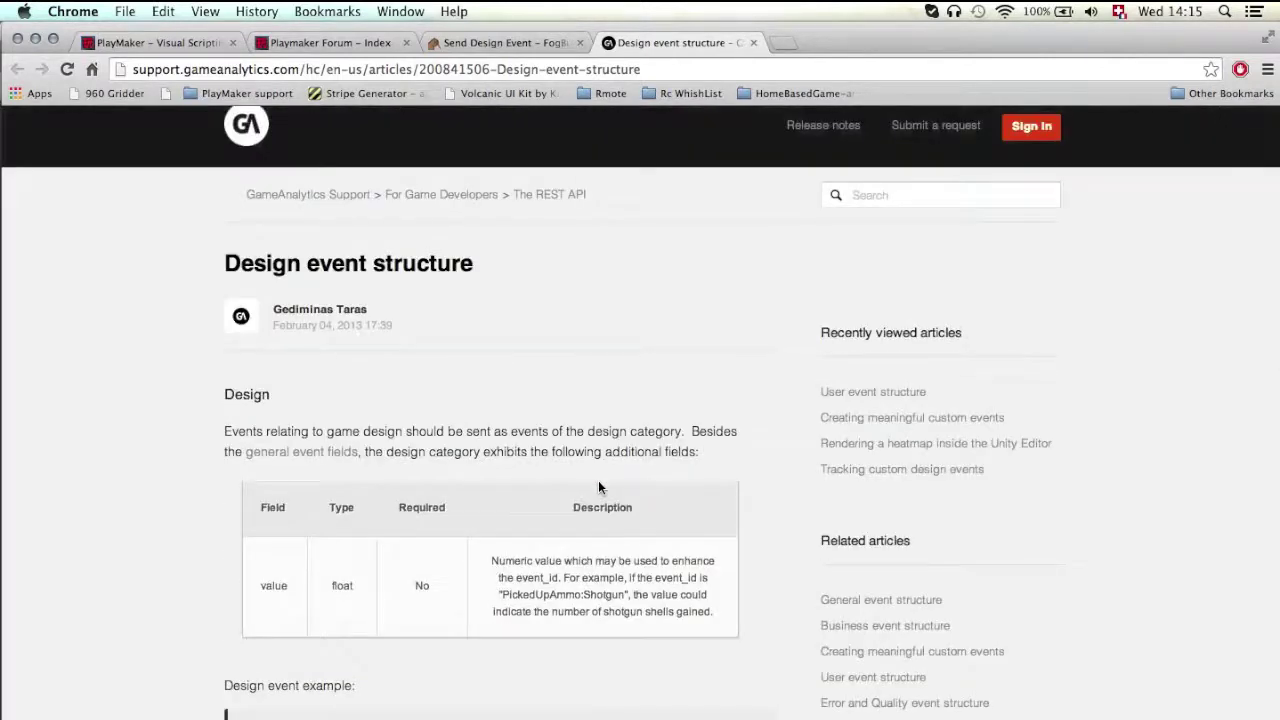
pyautogui.scroll(-3, 598, 487)
pyautogui.scroll(4, 598, 487)
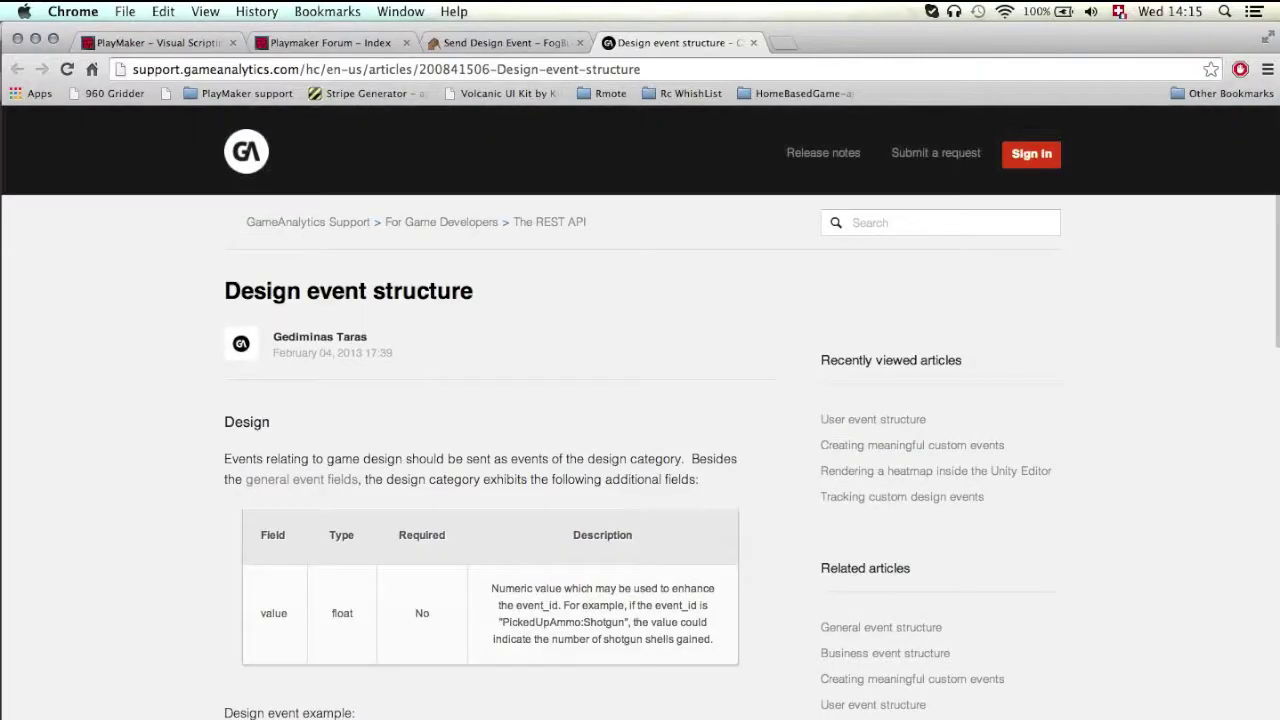
pyautogui.press('super+Tab')
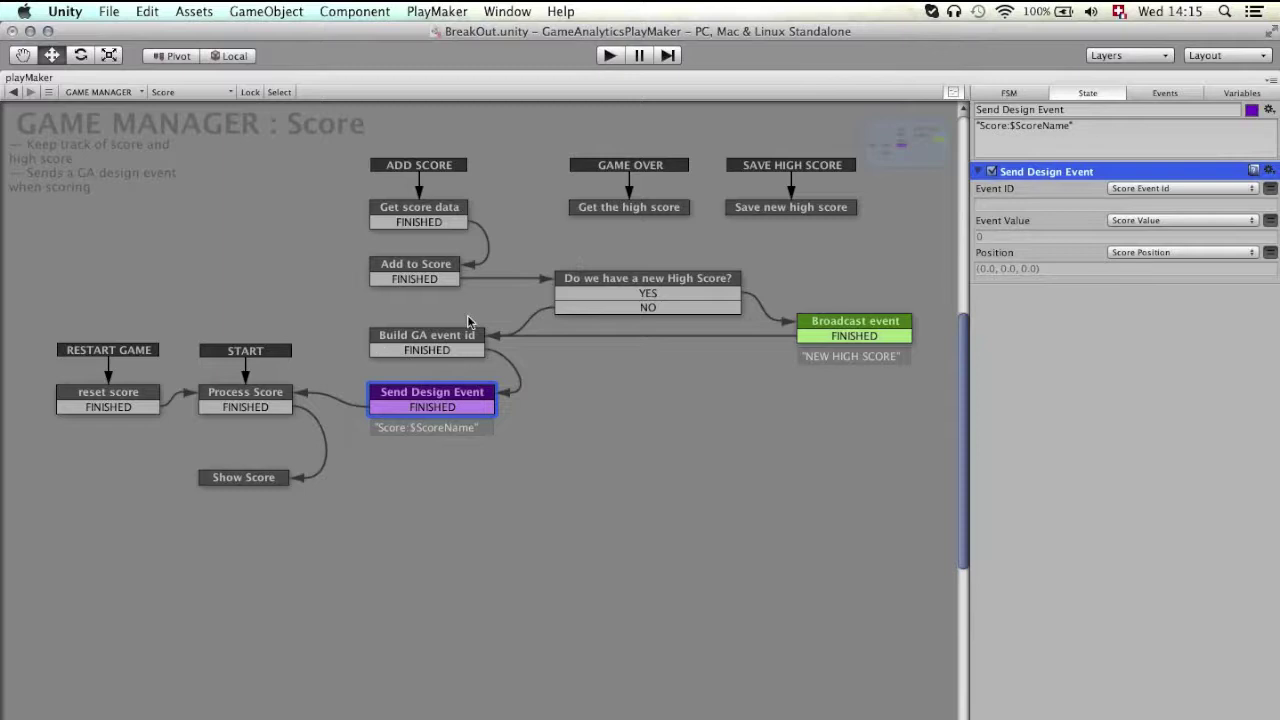
# Deselect the state, restore the full editor layout, and scroll the Inspector to the Score FSM's documentation
pyautogui.click(646, 470)
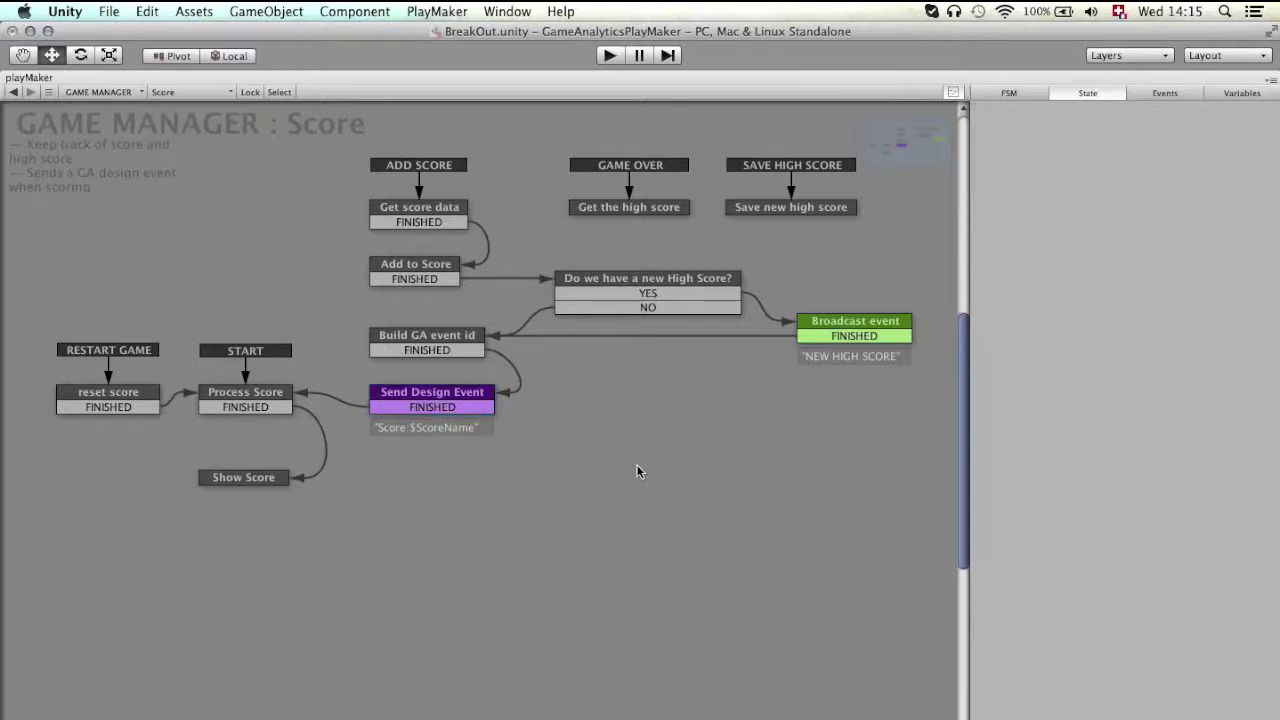
pyautogui.hotkey('shift', 'space')
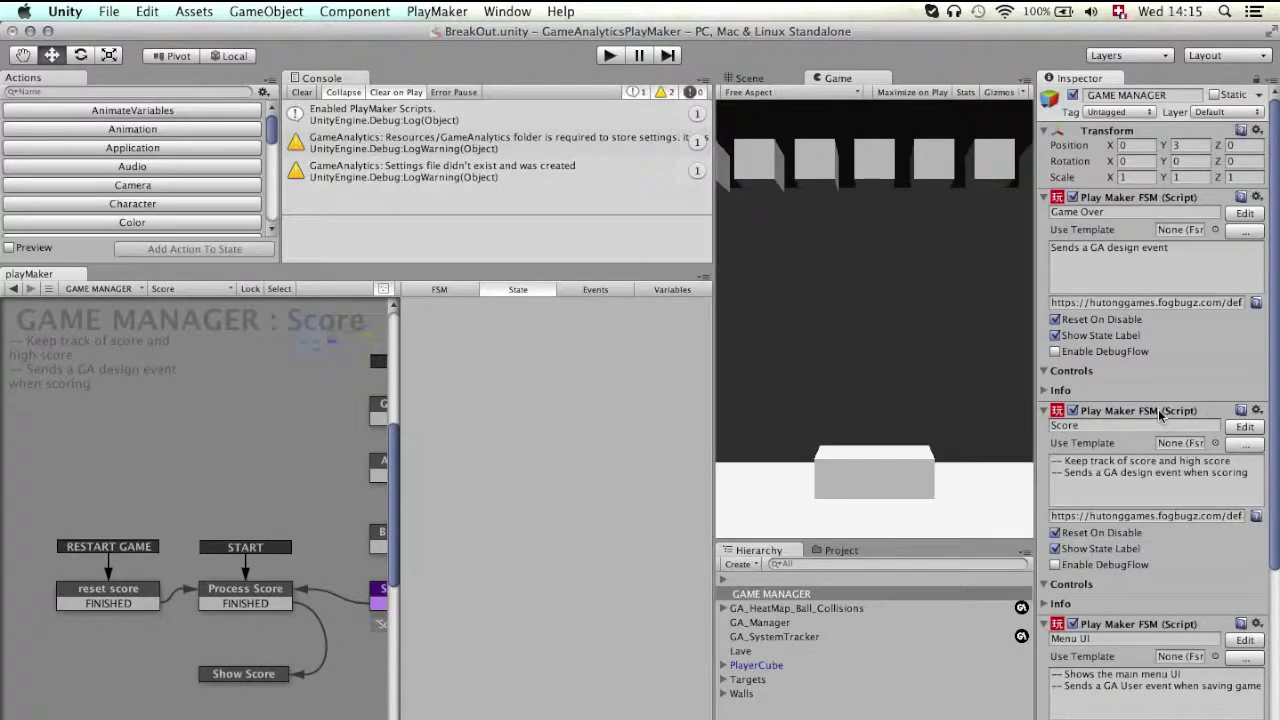
pyautogui.scroll(-3, 1160, 415)
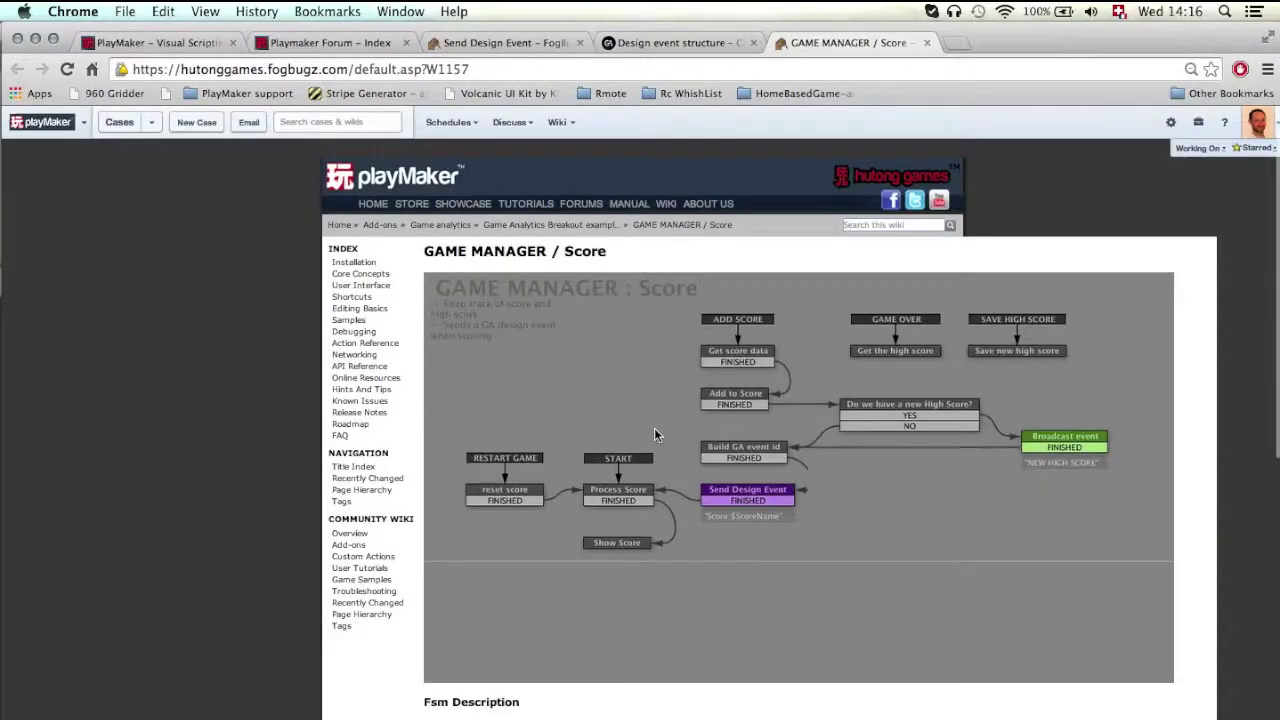
# Scroll the GAME MANAGER / Score wiki page down to its Fsm Content action list
pyautogui.scroll(-1, 654, 427)
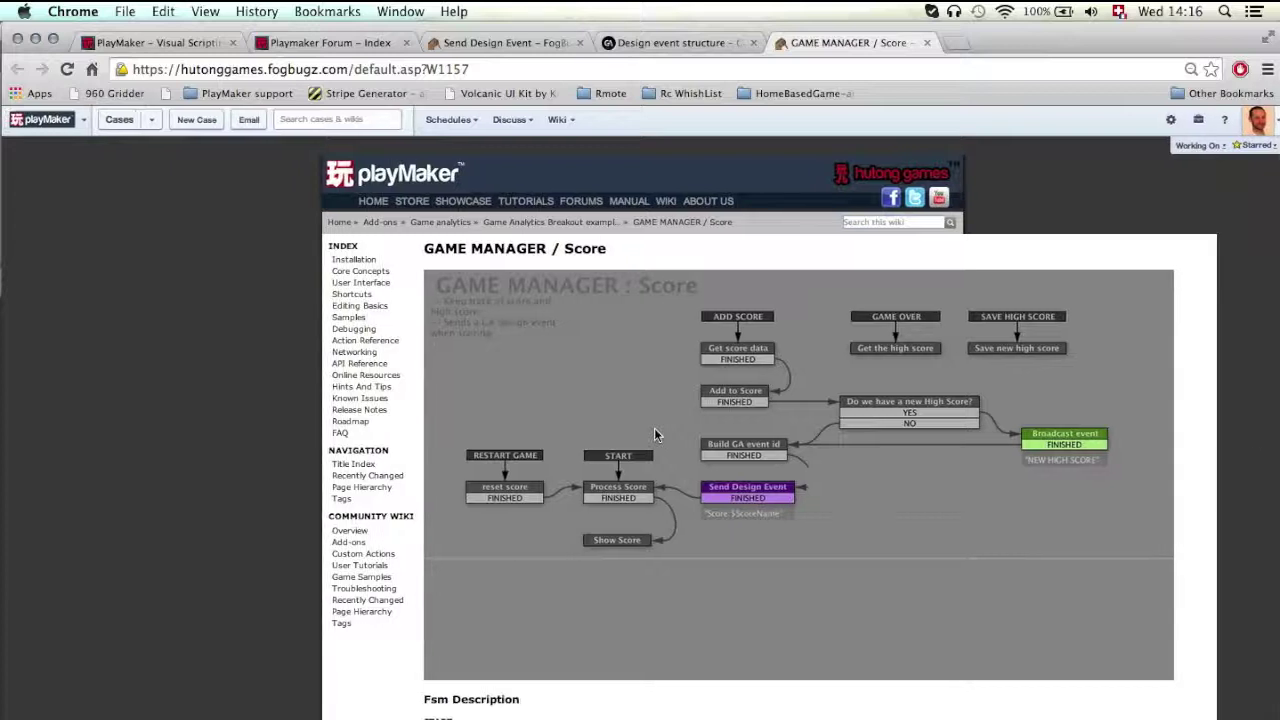
pyautogui.scroll(-2, 655, 431)
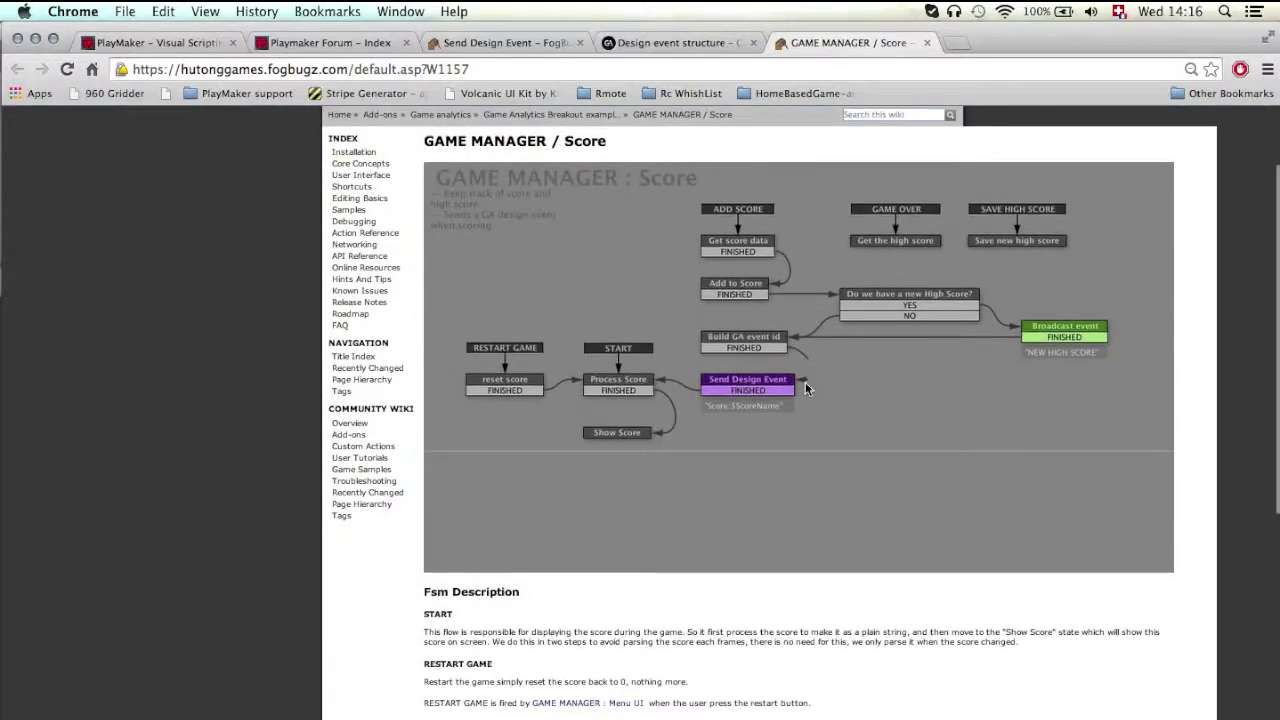
pyautogui.scroll(-4, 718, 393)
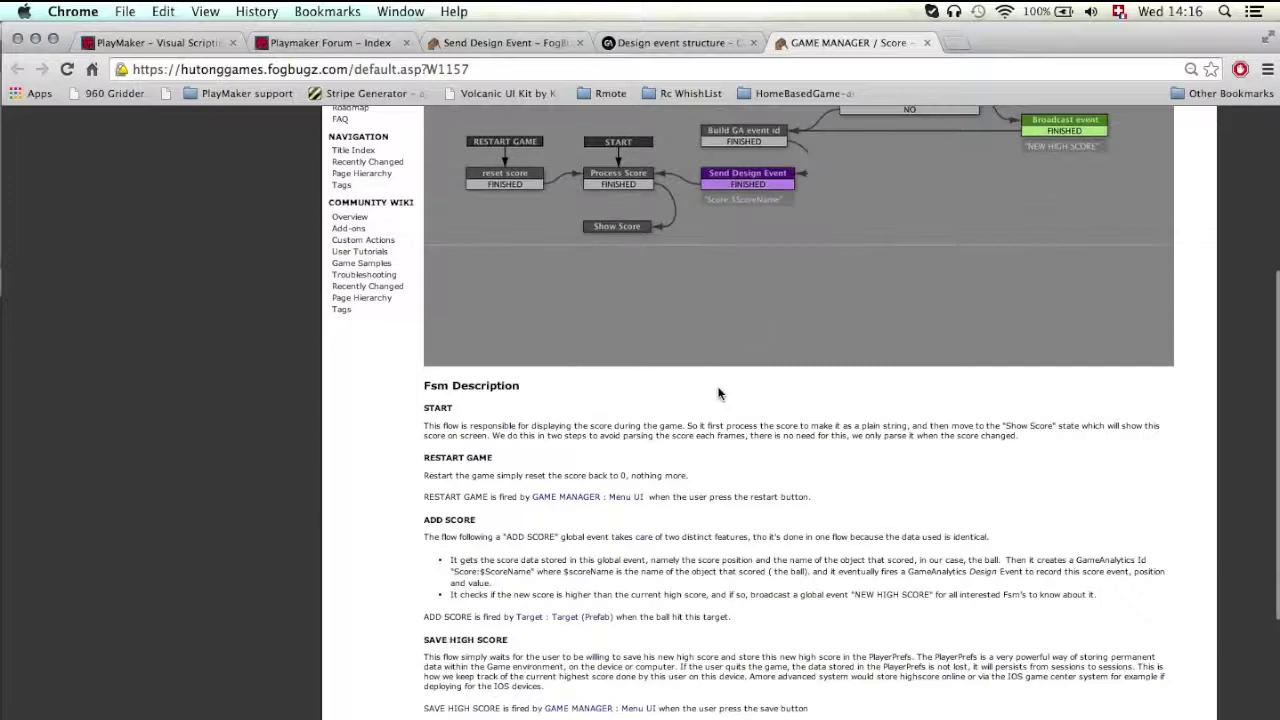
pyautogui.scroll(-4, 554, 518)
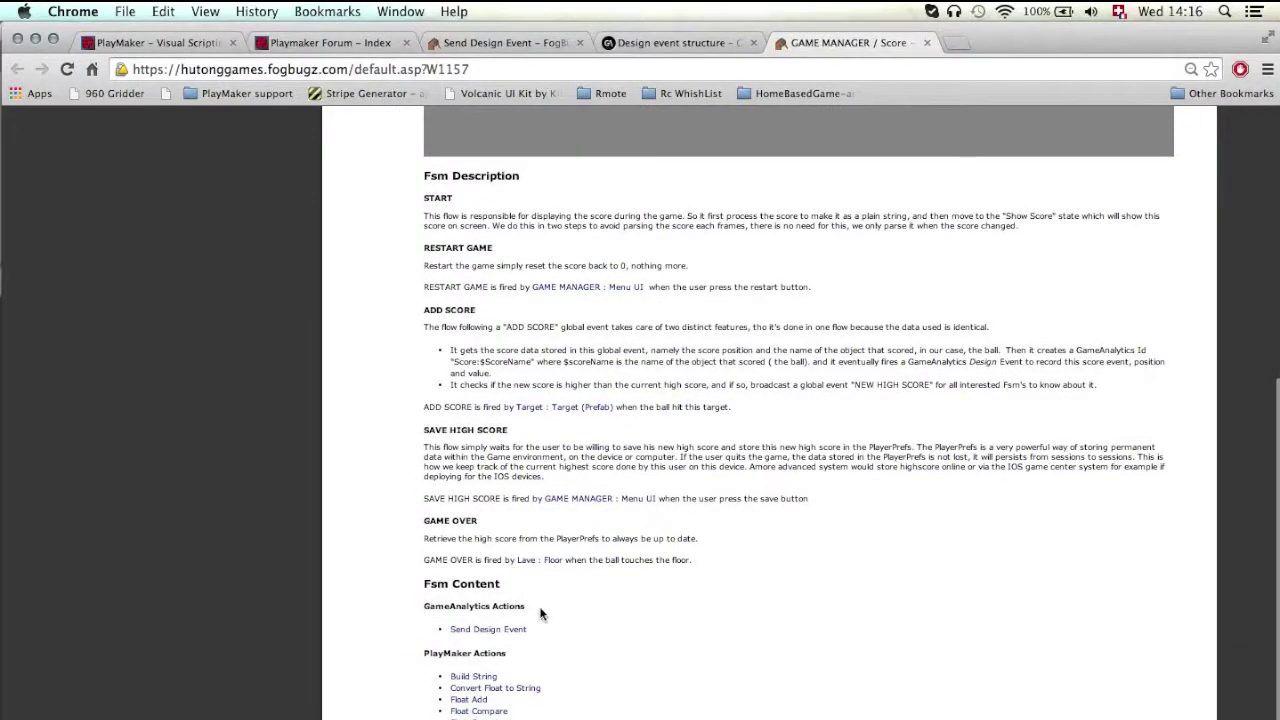
pyautogui.scroll(-3, 535, 605)
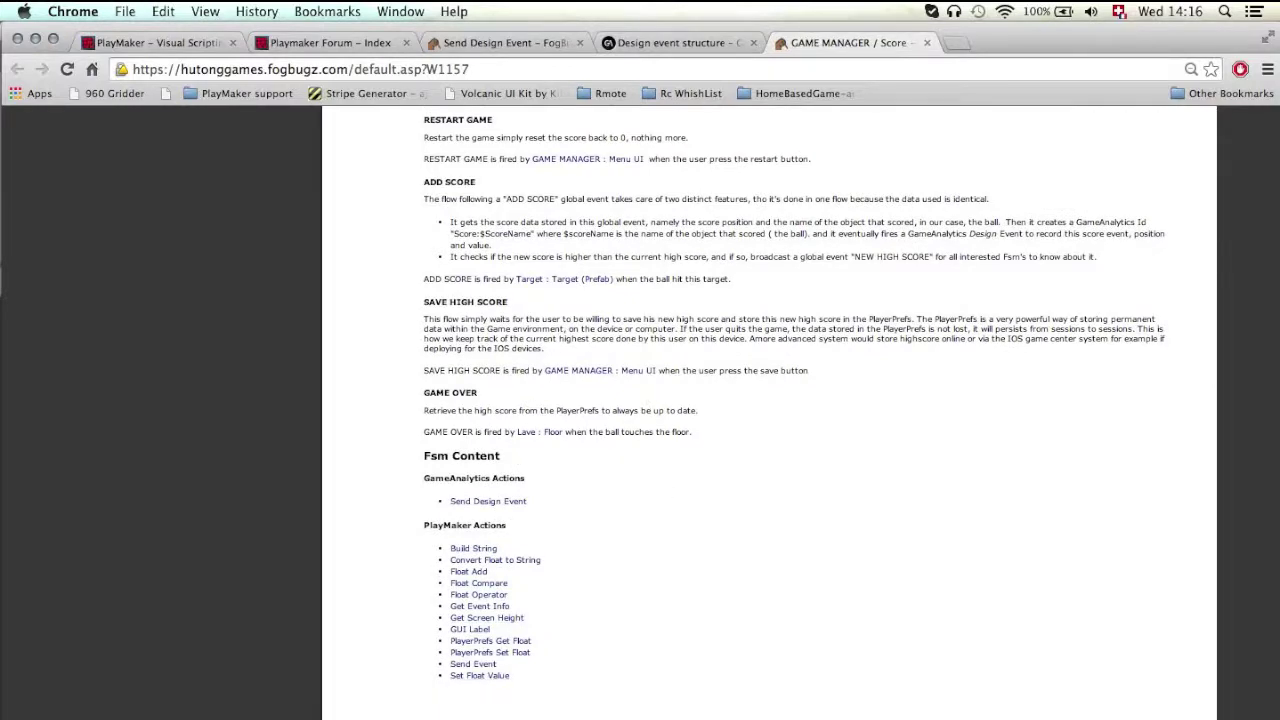
# Glance back at Unity, then return to Chrome and show the Playmaker Forum index
pyautogui.press('super+Tab')
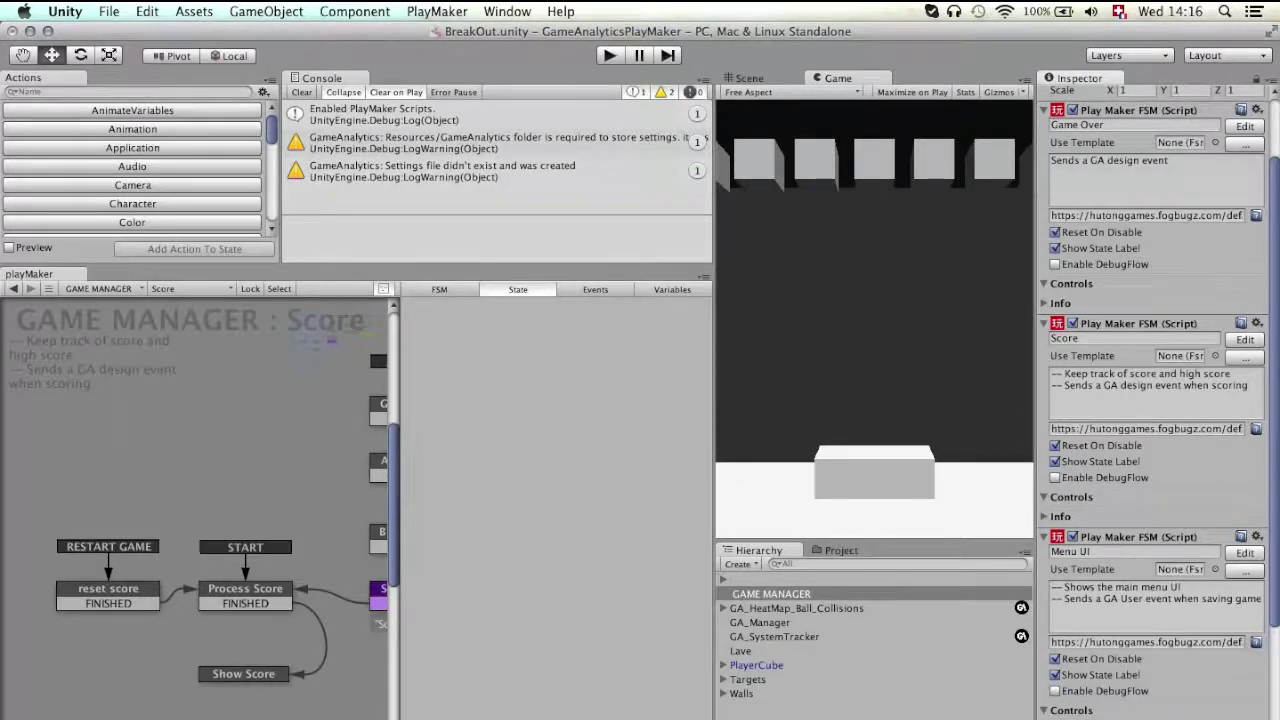
pyautogui.press('super+Tab')
pyautogui.click(323, 42)
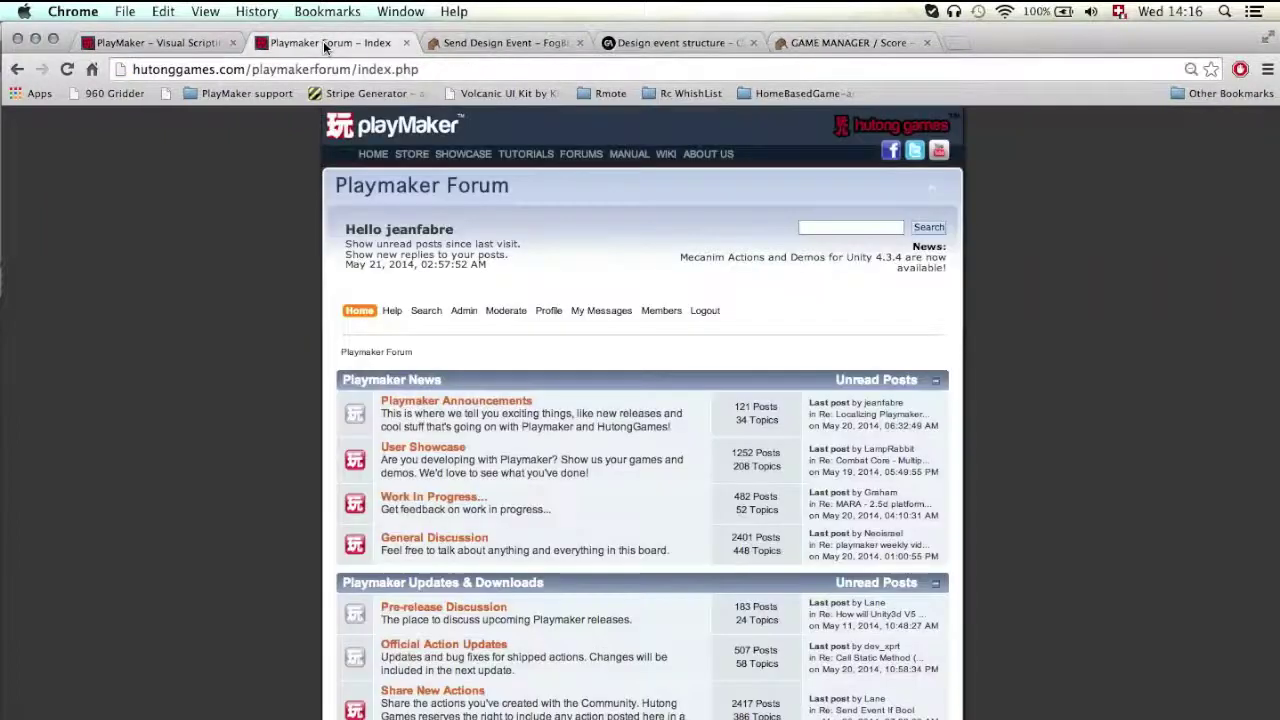